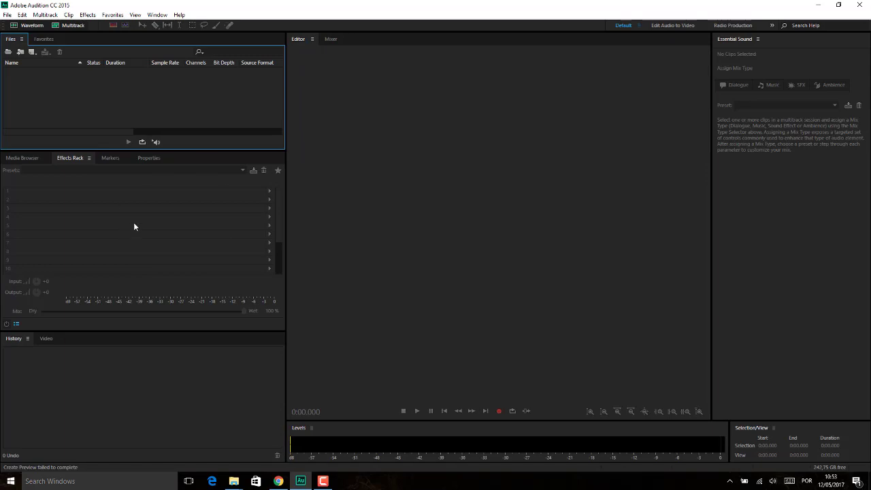
# Open the MP3 "Henrique e Juliano Só Eu Pra Te Amar DVD Novas Histórias Ao vivo em Recife" from the MUSICAS folder.
pyautogui.doubleClick(62, 99)
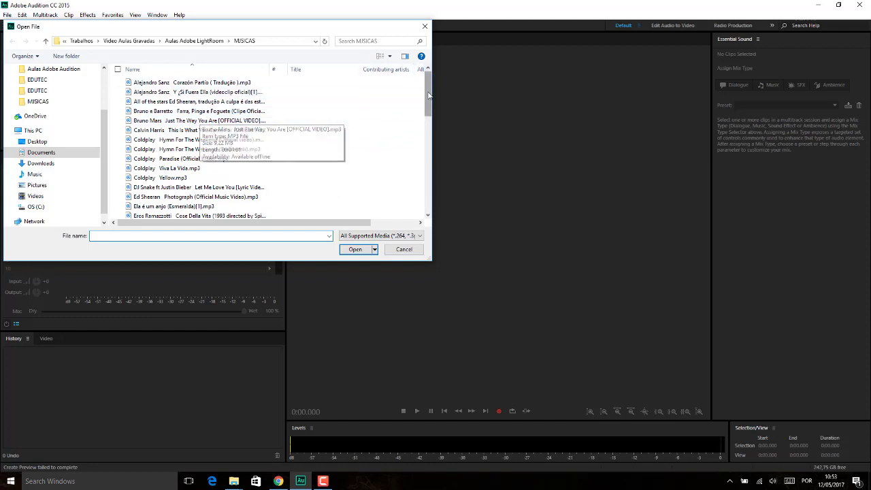
pyautogui.moveTo(429, 93); pyautogui.dragTo(434, 135)
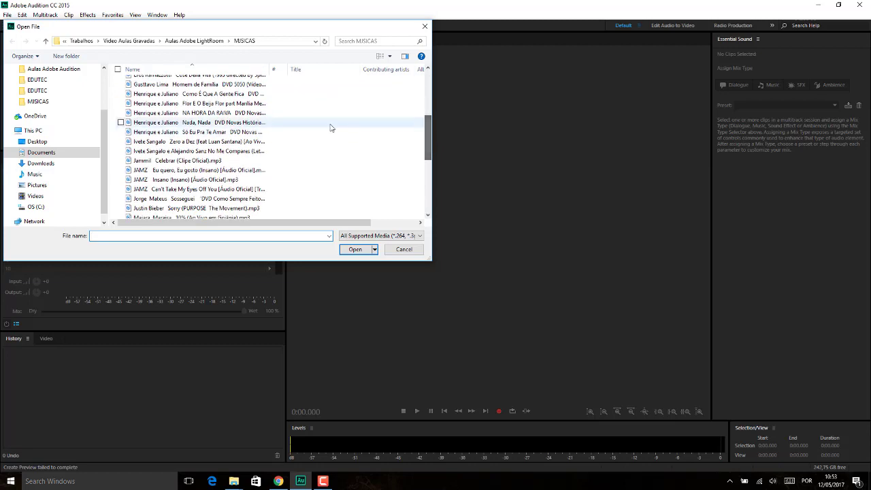
pyautogui.doubleClick(221, 132)
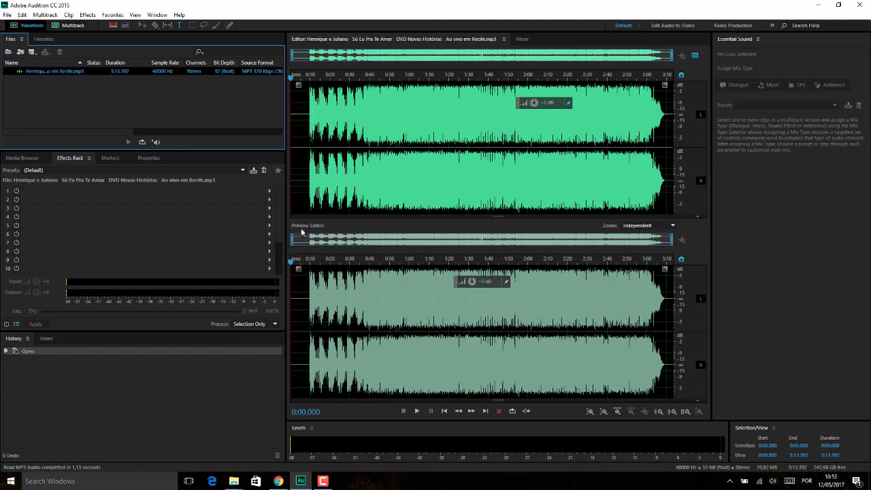
# Listen to the original song from about 0:10, 1:10 and 2:14, stop playback, and place the playhead near 0:14.
pyautogui.click(311, 136)
pyautogui.press('space')
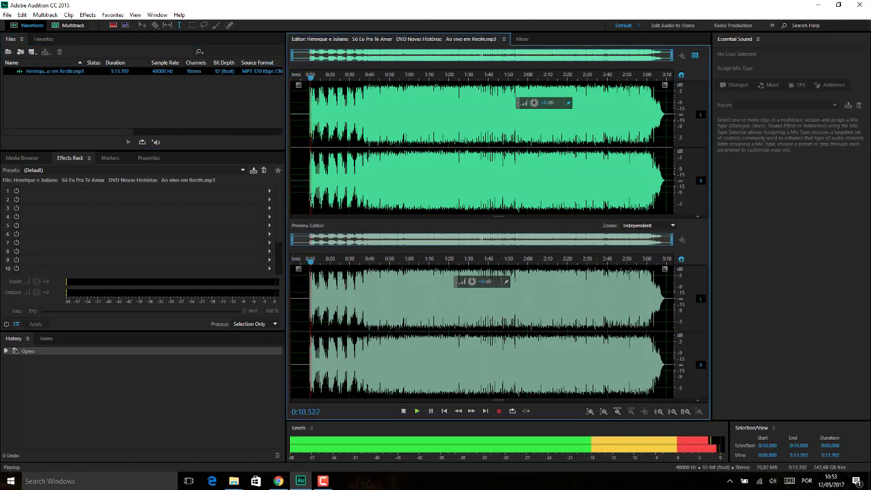
pyautogui.press('space')
pyautogui.press('space')
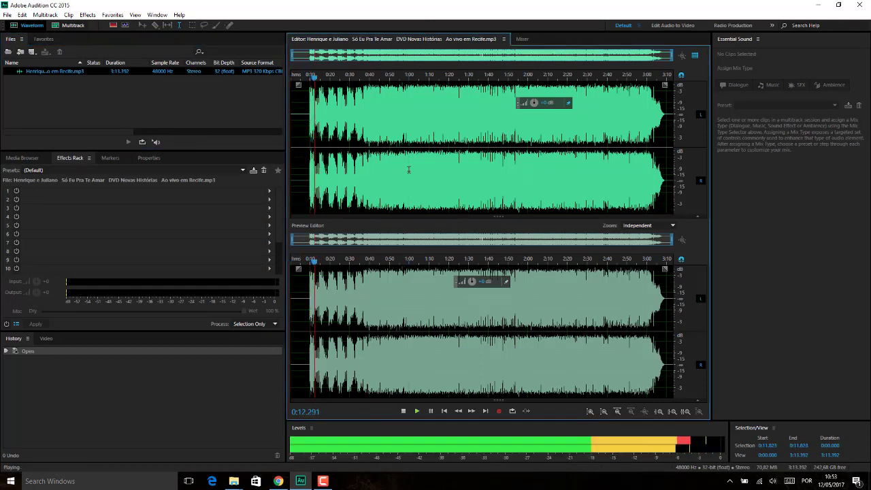
pyautogui.click(430, 82)
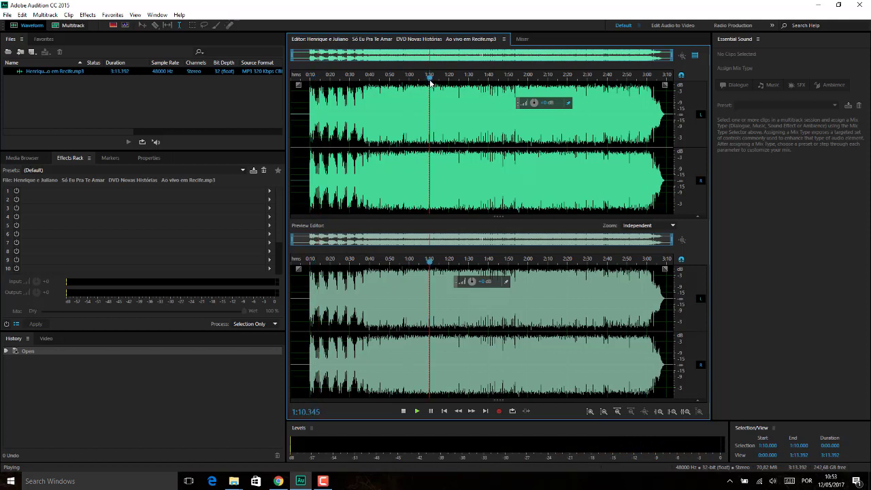
pyautogui.click(557, 79)
pyautogui.press('space')
pyautogui.press('space')
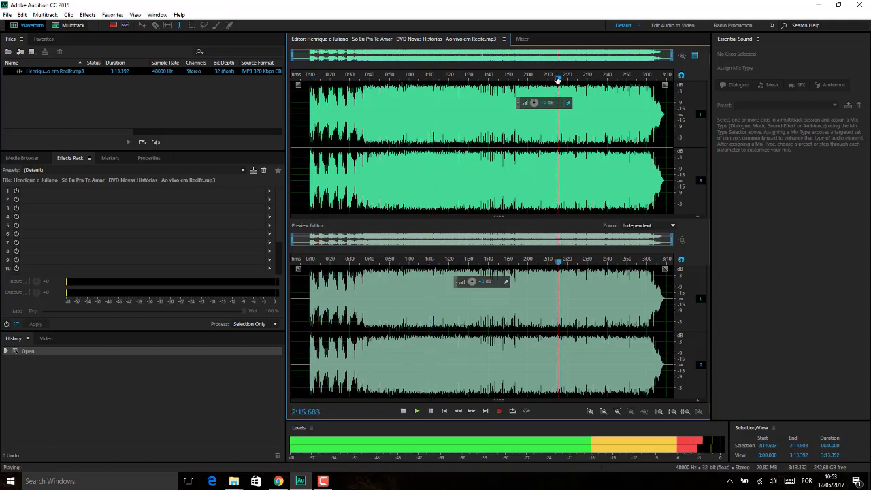
pyautogui.press('space')
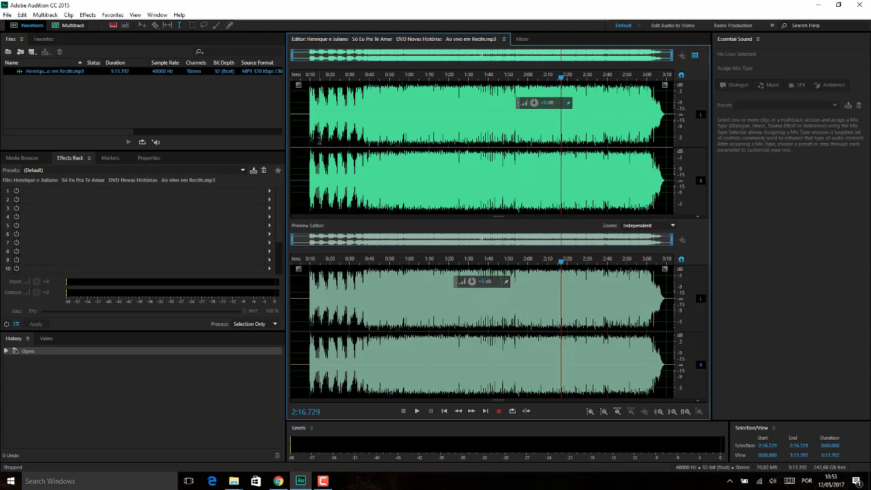
pyautogui.click(320, 140)
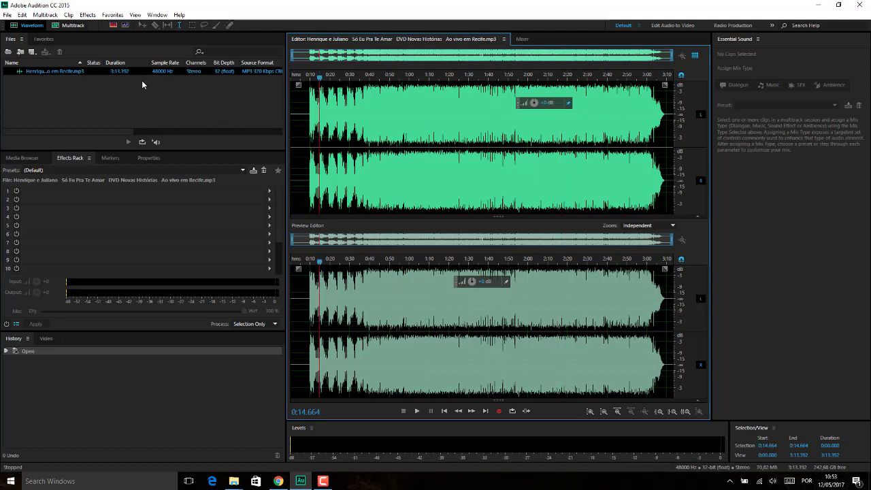
# Widen the Files and Effects Rack area and load the Podcast Voice rack preset on the song.
pyautogui.moveTo(286, 67)
pyautogui.mouseDown()
pyautogui.moveTo(318, 67)
pyautogui.moveTo(290, 72)
pyautogui.mouseUp()
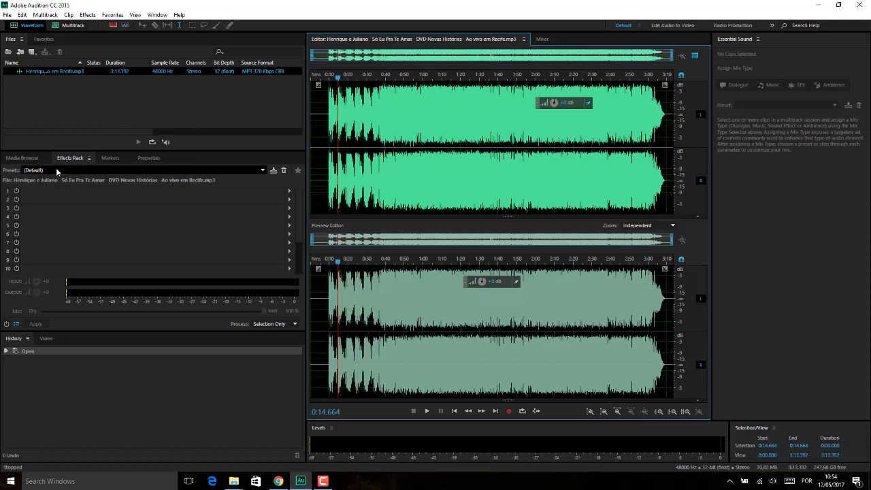
pyautogui.click(263, 170)
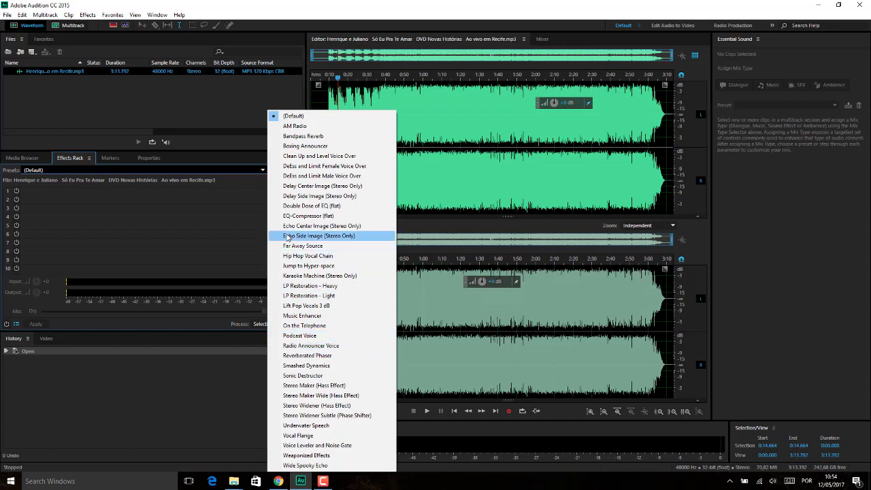
pyautogui.click(323, 336)
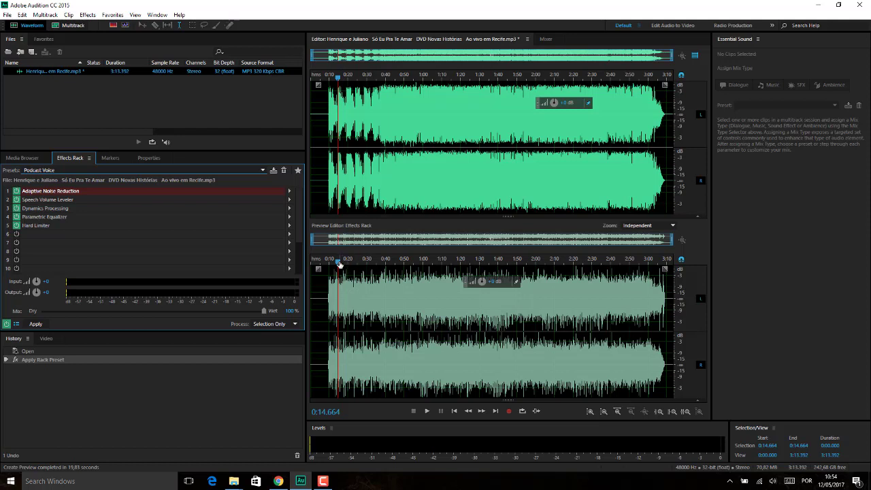
# Listen to the song with the Podcast Voice effects from several positions between about 0:14 and 0:39, then stop playback.
pyautogui.press('space')
pyautogui.click(354, 258)
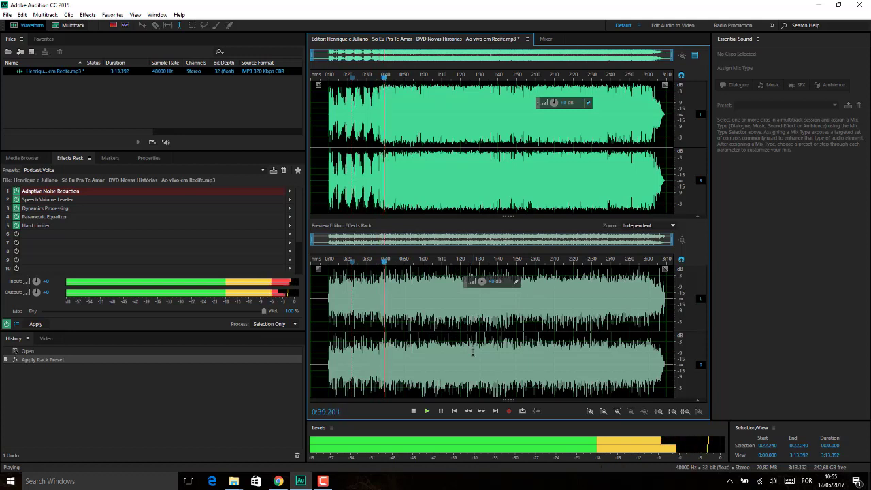
pyautogui.press('space')
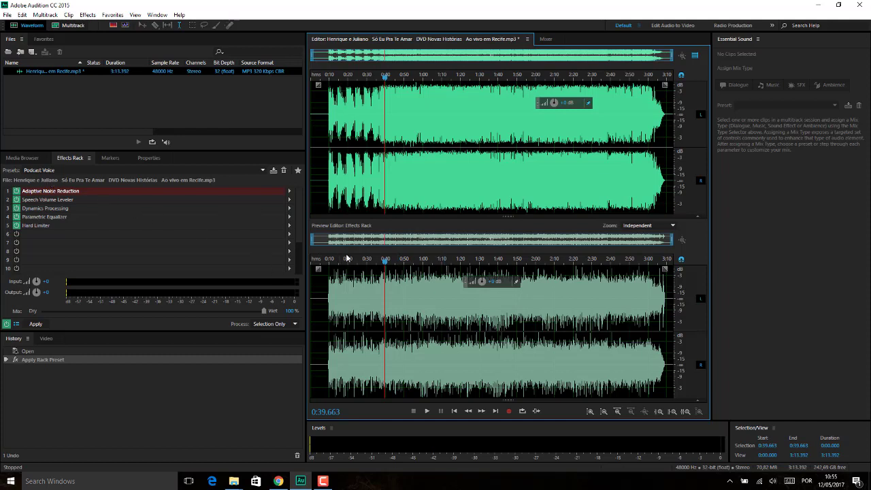
pyautogui.moveTo(385, 262); pyautogui.dragTo(378, 264)
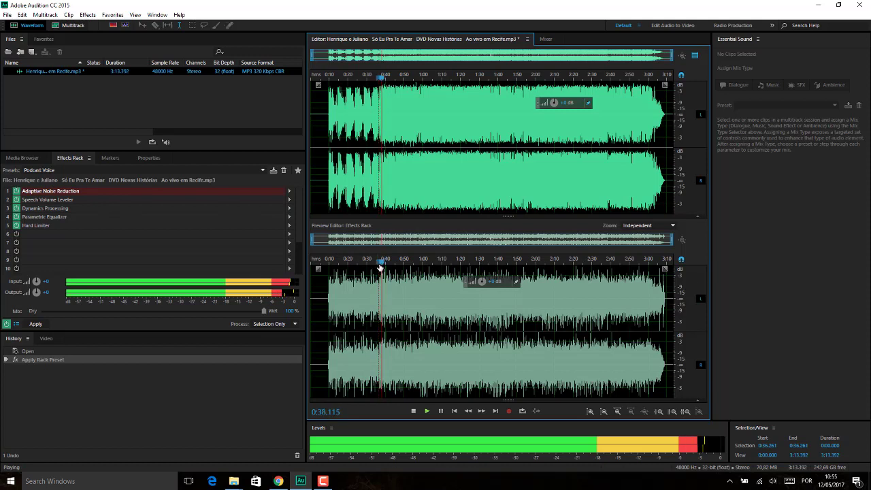
pyautogui.press('space')
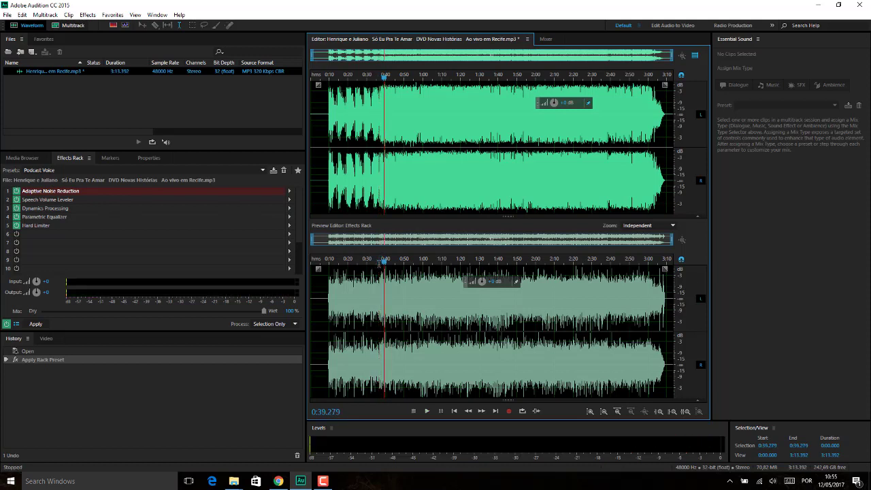
pyautogui.press('space')
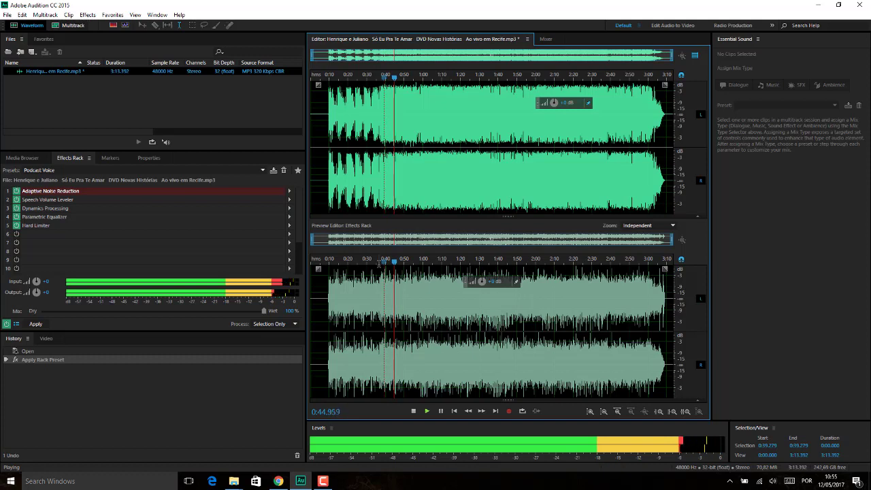
pyautogui.click(343, 262)
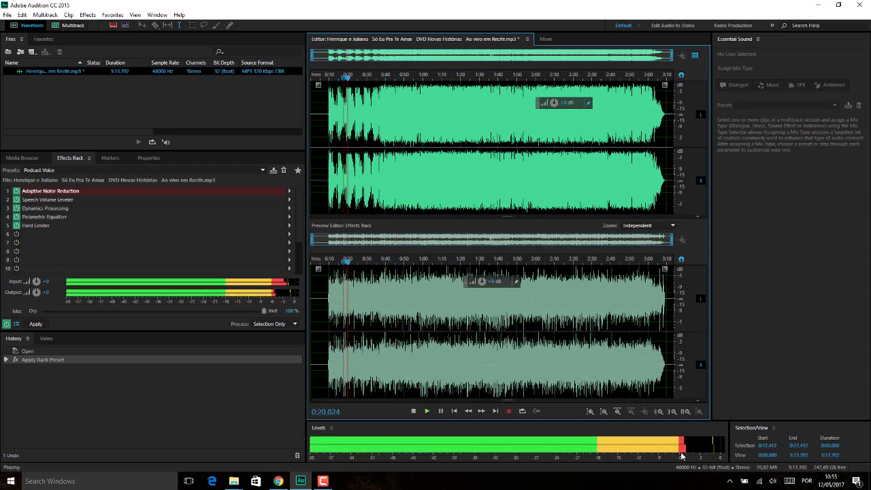
pyautogui.press('space')
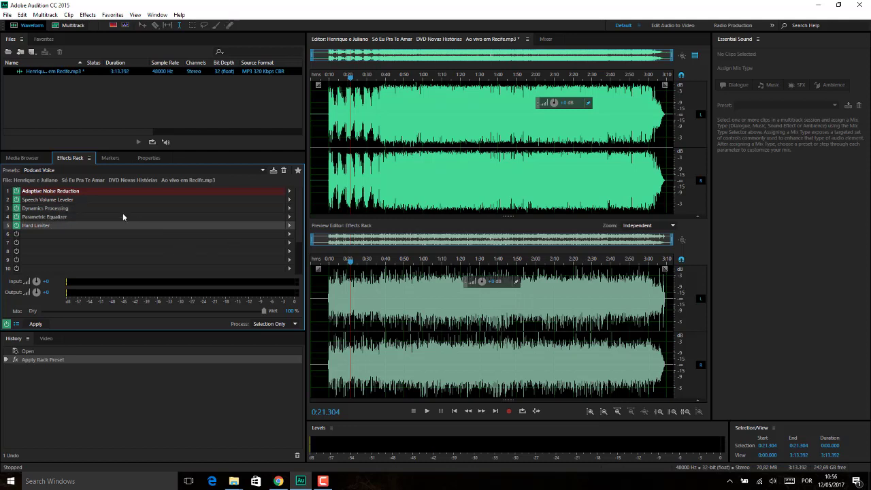
# Open the rack's Dynamics Processing effect and, during playback, raise the curve's low-level and middle points, including the -100 dB start point.
pyautogui.click(290, 211)
pyautogui.click(304, 218)
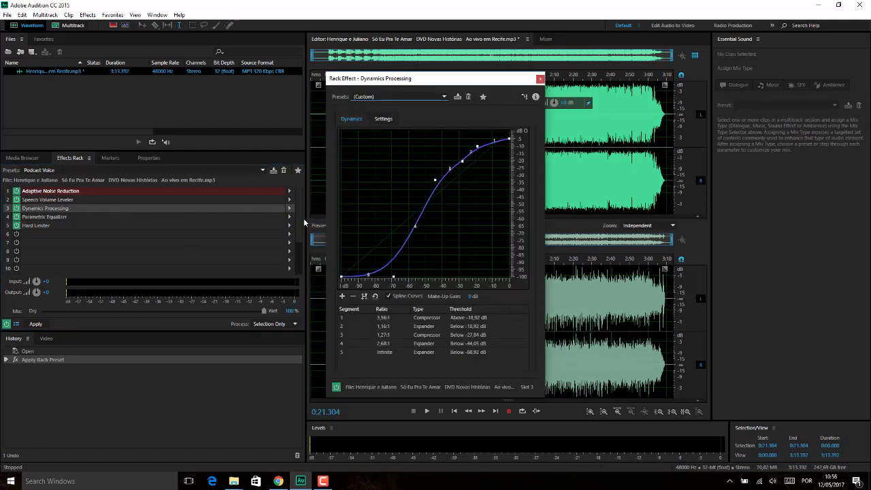
pyautogui.press('space')
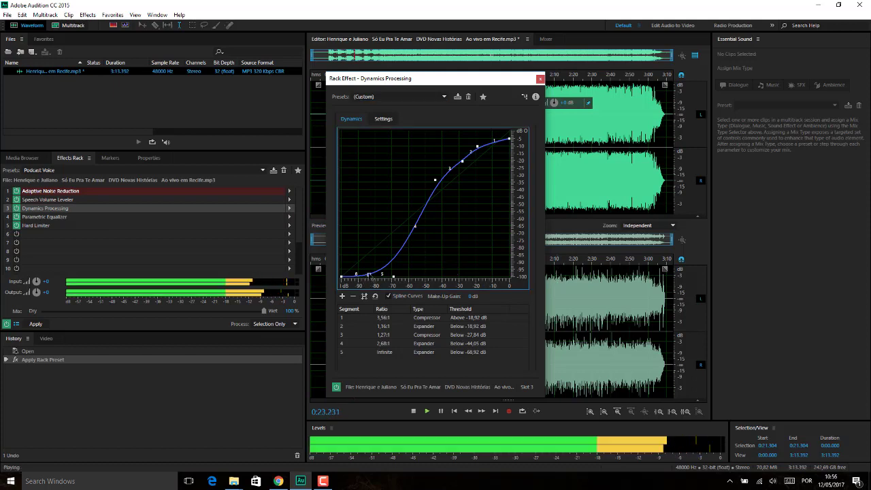
pyautogui.moveTo(368, 275); pyautogui.dragTo(363, 172)
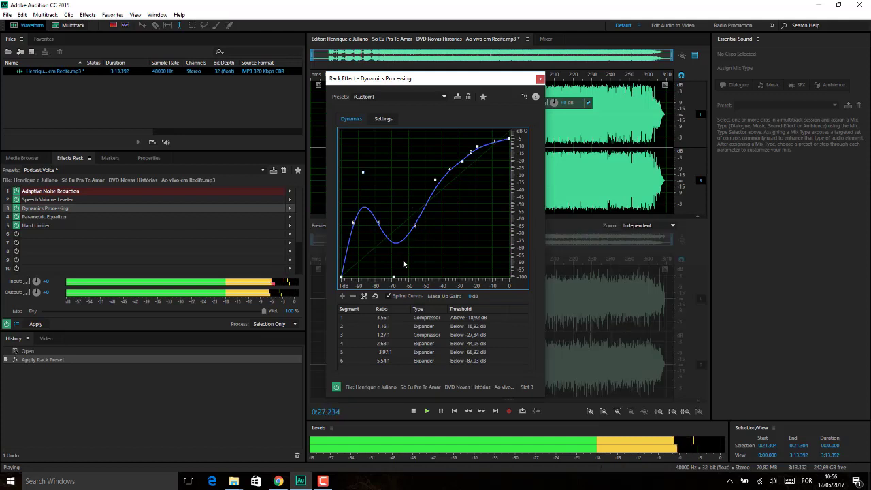
pyautogui.moveTo(393, 276); pyautogui.dragTo(396, 132)
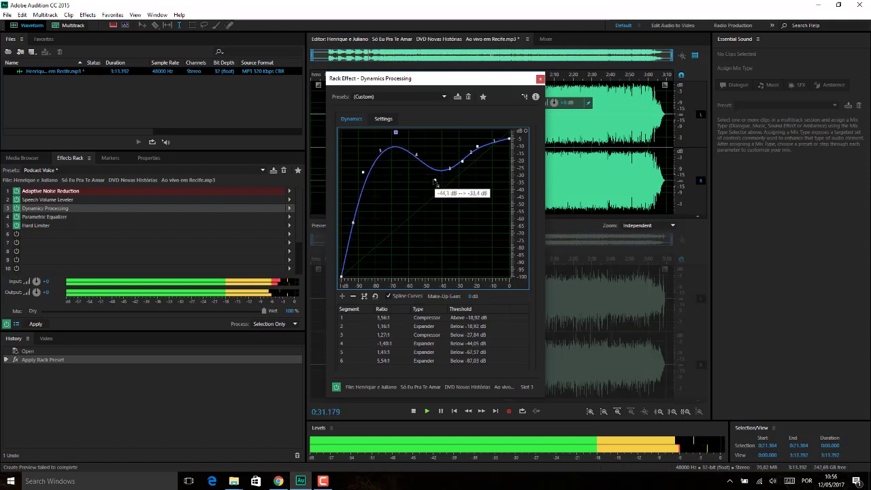
pyautogui.moveTo(435, 181); pyautogui.dragTo(440, 128)
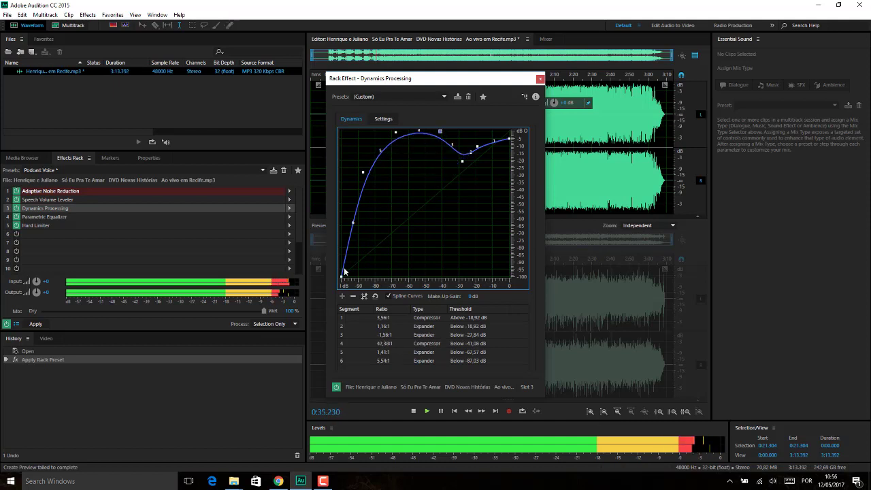
pyautogui.moveTo(342, 278)
pyautogui.moveTo(343, 278); pyautogui.dragTo(341, 136)
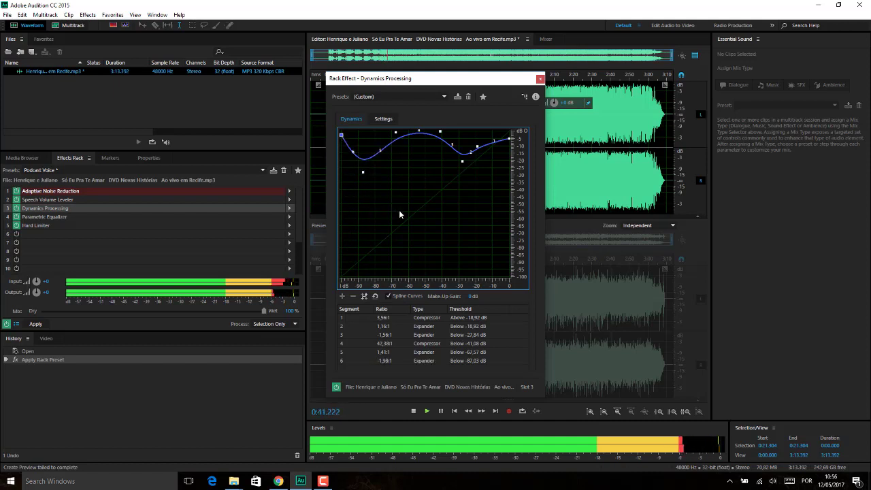
# Reshape the dynamics curve by returning its start point to -100 dB and lowering points at input levels of about -36, -24 and -85 dB.
pyautogui.click(363, 172)
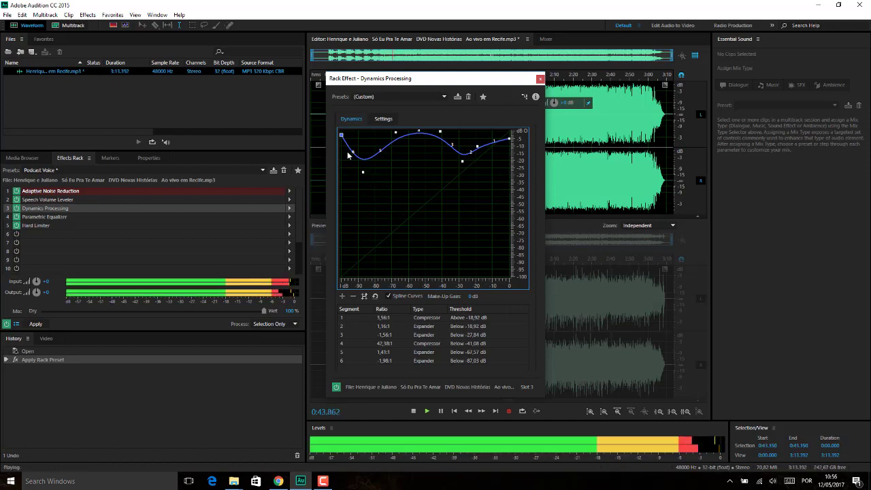
pyautogui.moveTo(341, 137); pyautogui.dragTo(341, 276)
pyautogui.moveTo(401, 135); pyautogui.dragTo(448, 225)
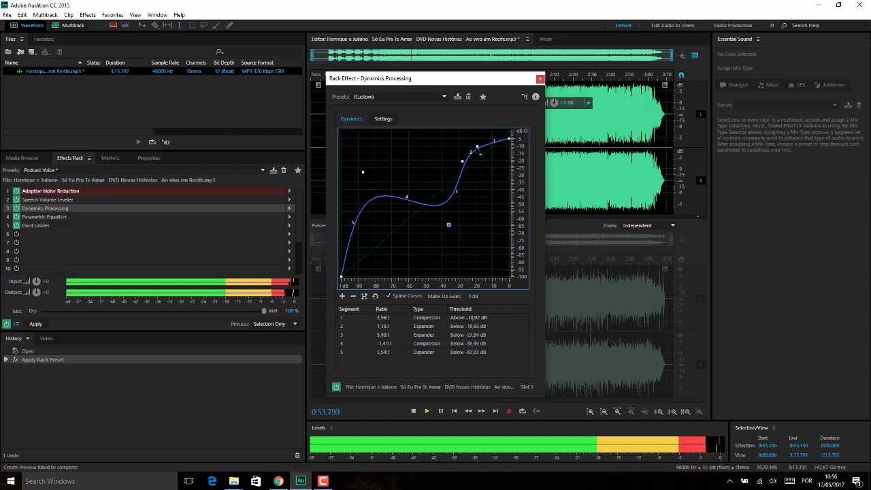
pyautogui.moveTo(478, 146); pyautogui.dragTo(469, 193)
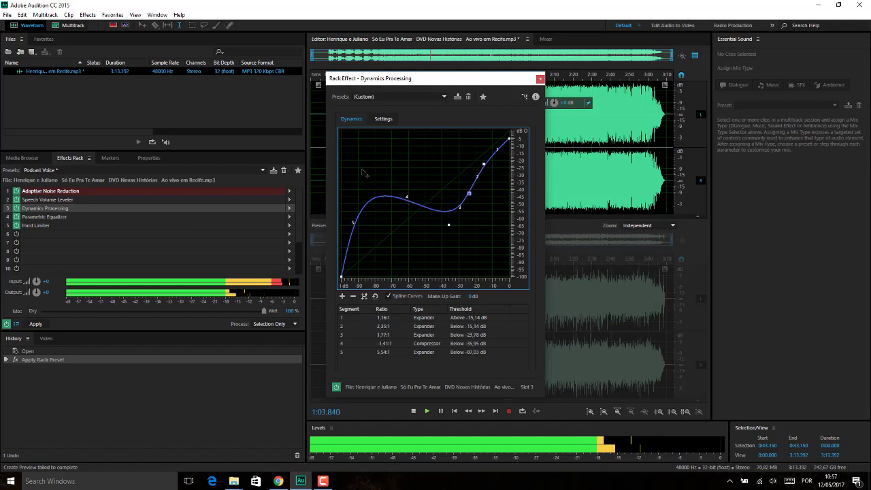
pyautogui.moveTo(364, 175); pyautogui.dragTo(366, 232)
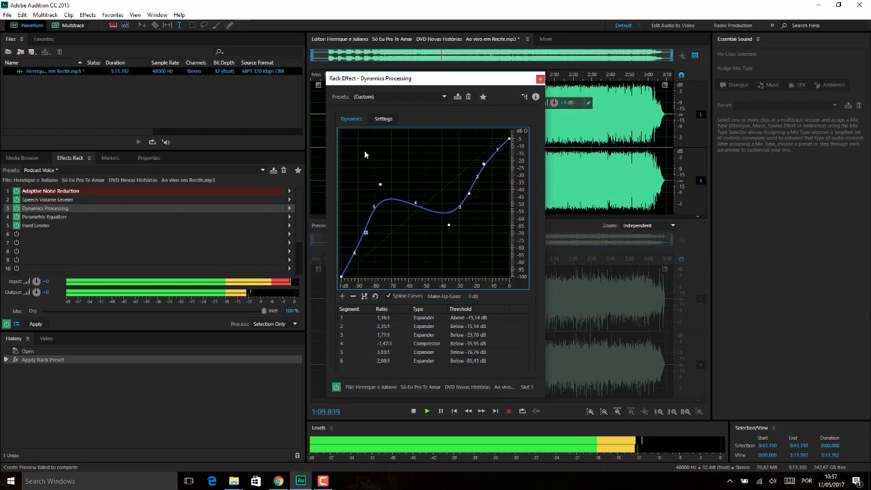
# Set the Dynamics Processing level detector to 13.5 dB input gain, 83 ms attack time and 303 ms release time.
pyautogui.click(381, 120)
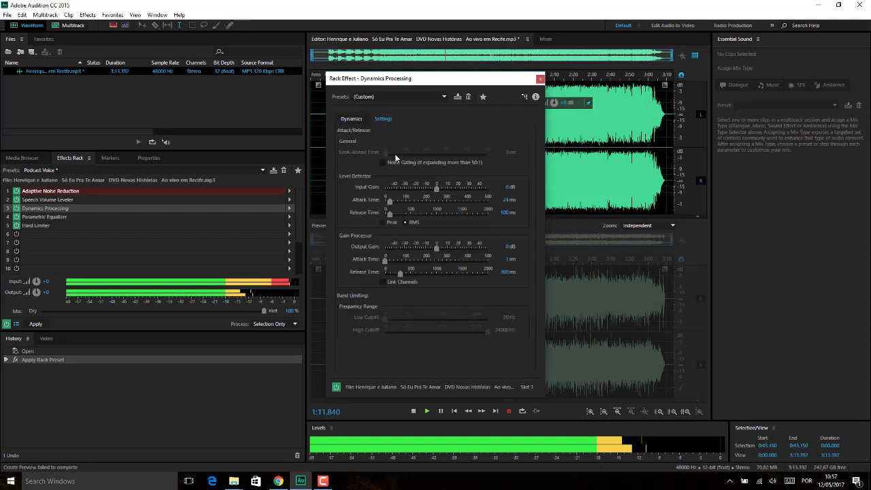
pyautogui.moveTo(452, 185); pyautogui.dragTo(453, 186)
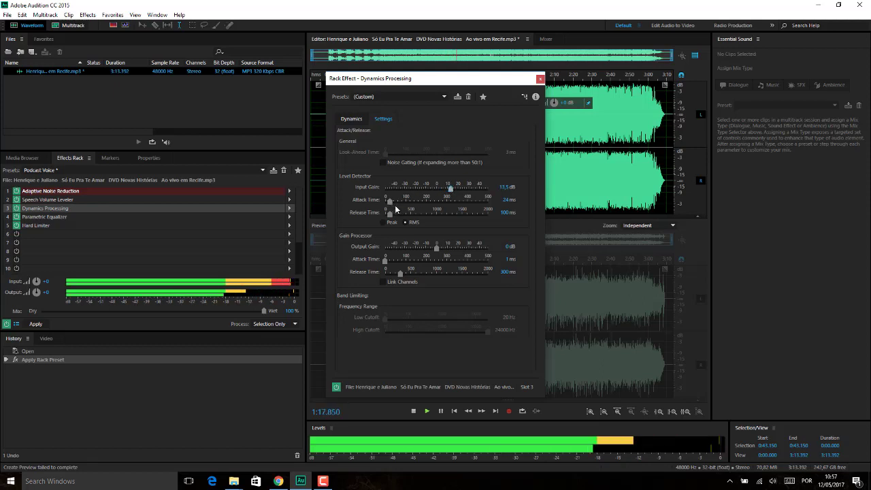
pyautogui.moveTo(389, 200)
pyautogui.mouseDown()
pyautogui.moveTo(403, 199)
pyautogui.moveTo(400, 214)
pyautogui.mouseUp()
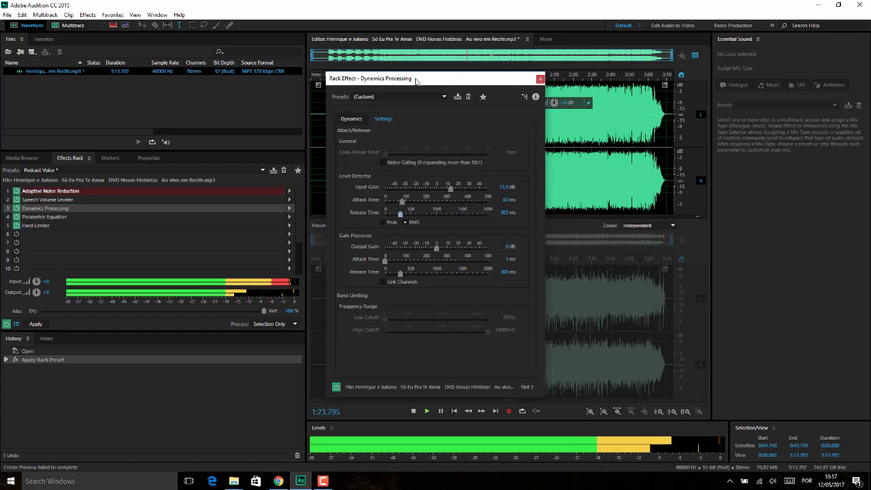
# Move the Dynamics Processing window clear of the waveforms and stop playback to examine the regenerated effect preview.
pyautogui.moveTo(442, 78); pyautogui.dragTo(269, 65)
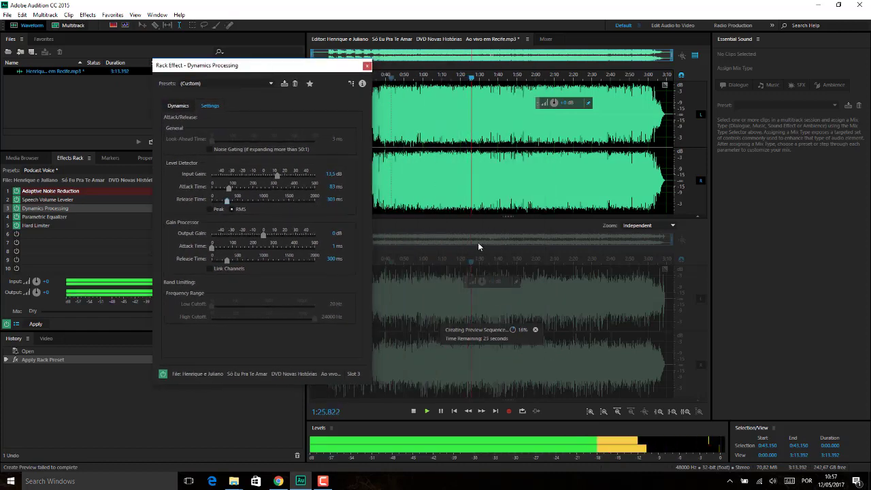
pyautogui.press('space')
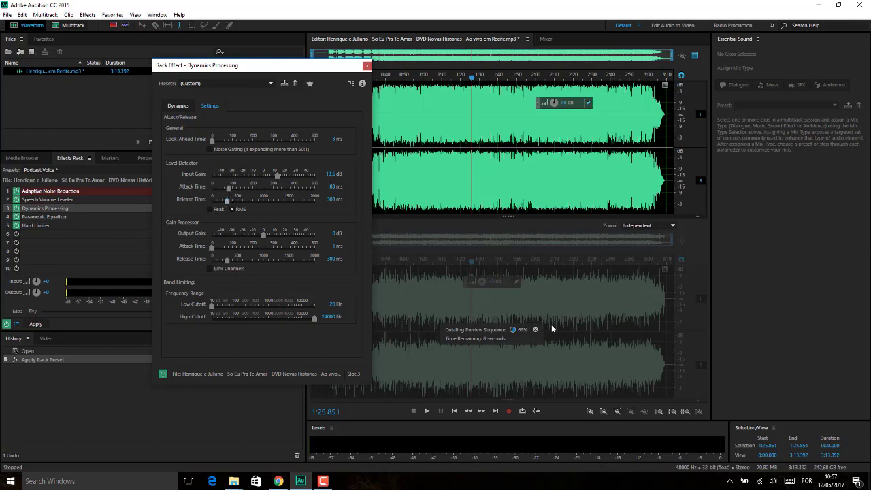
pyautogui.moveTo(291, 66); pyautogui.dragTo(314, 164)
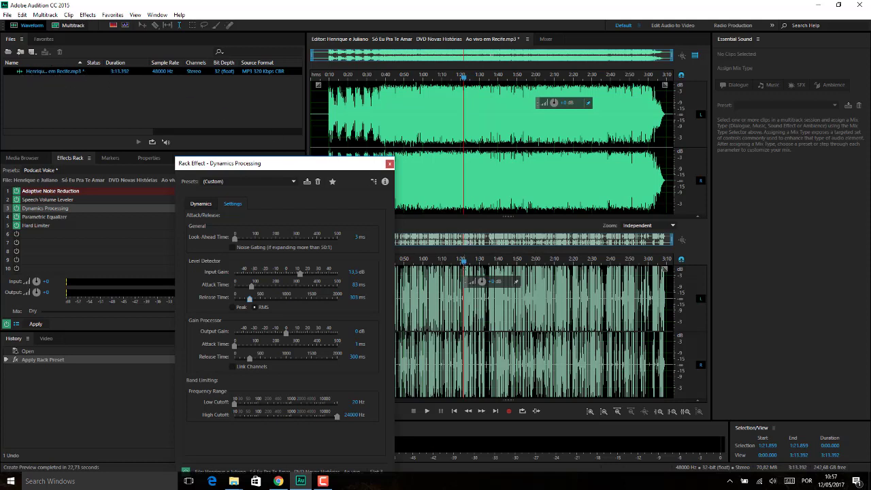
# Play the processed song from about 1:21, stop it, and reposition the Dynamics Processing window.
pyautogui.press('space')
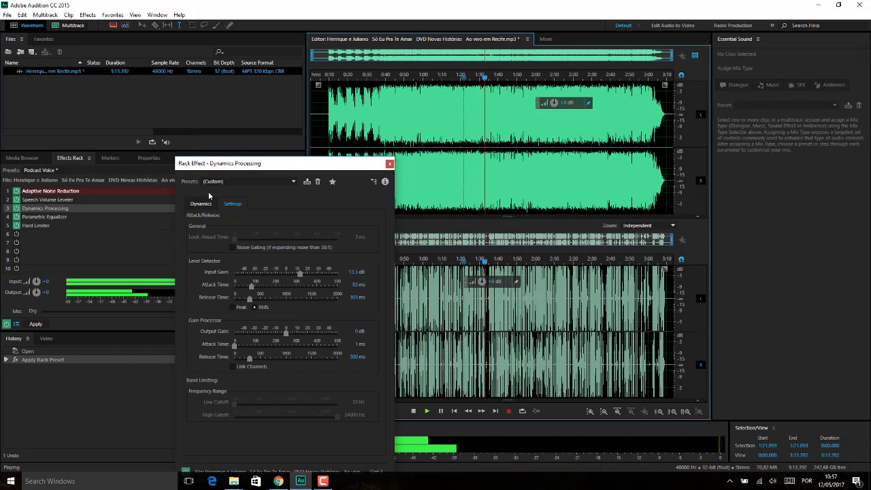
pyautogui.press('space')
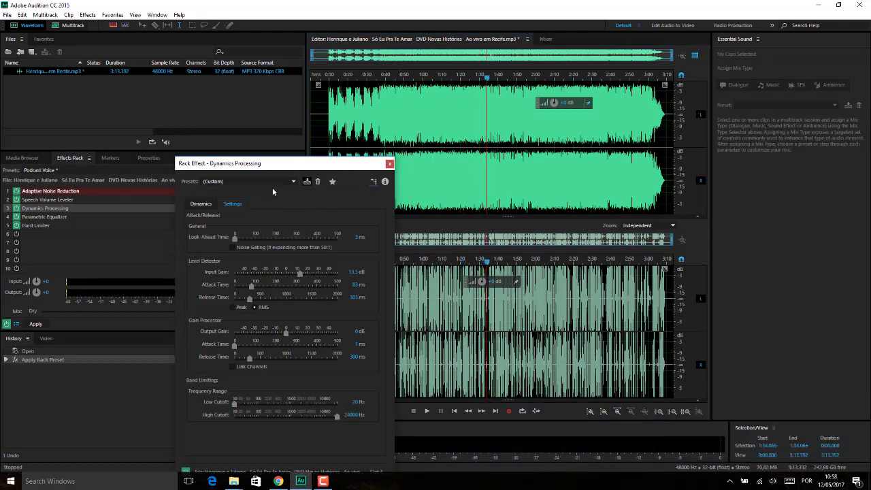
pyautogui.moveTo(284, 167); pyautogui.dragTo(312, 167)
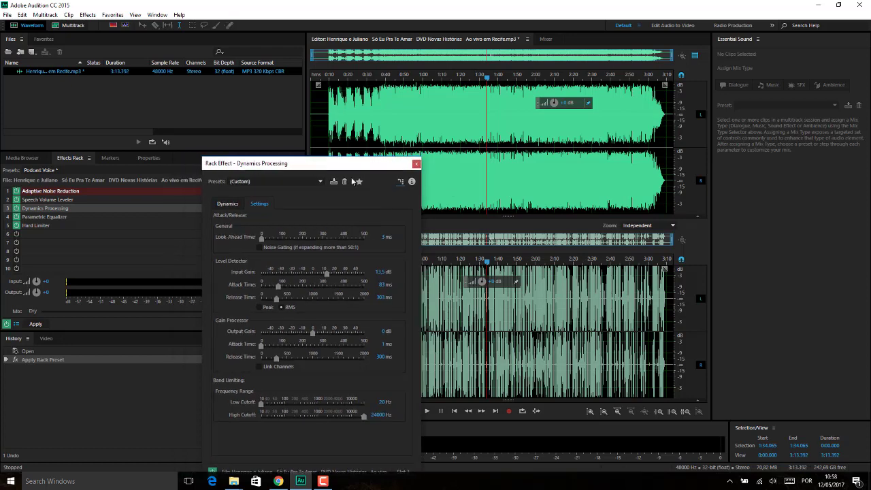
# Examine the Dynamics Processing channel map editor, including the left channel's effect input and output options.
pyautogui.click(401, 182)
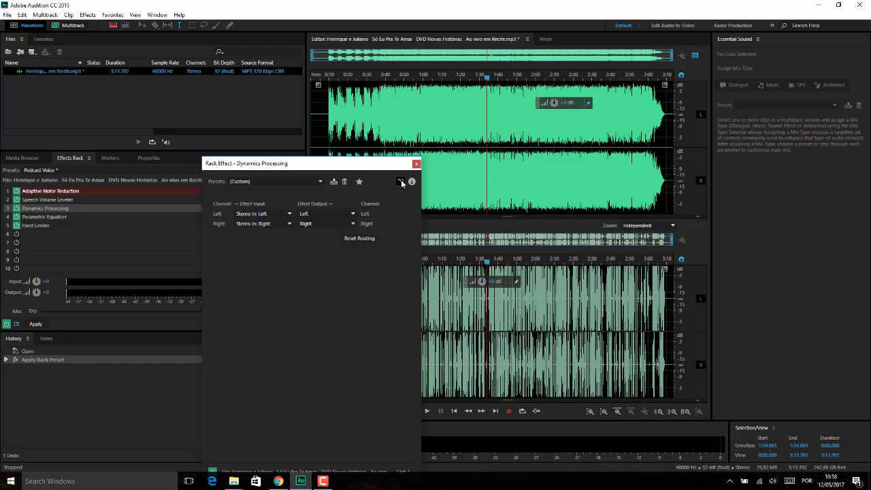
pyautogui.click(401, 182)
pyautogui.click(400, 181)
pyautogui.click(401, 182)
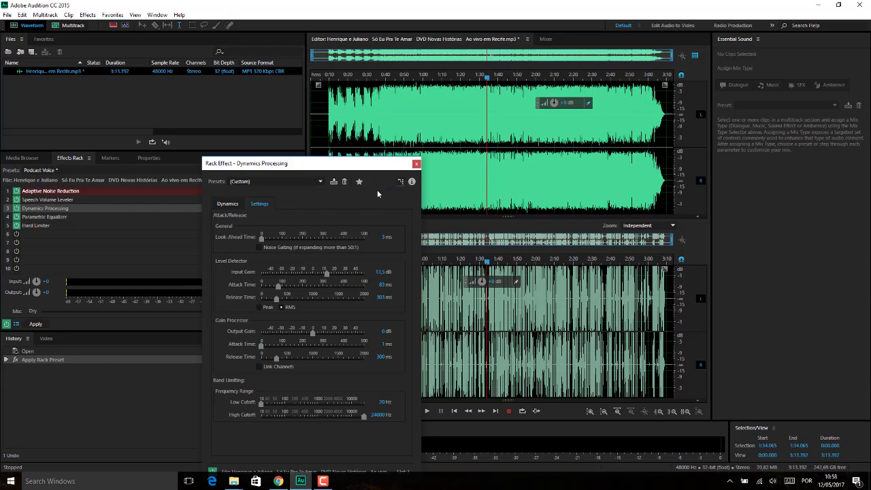
pyautogui.click(400, 182)
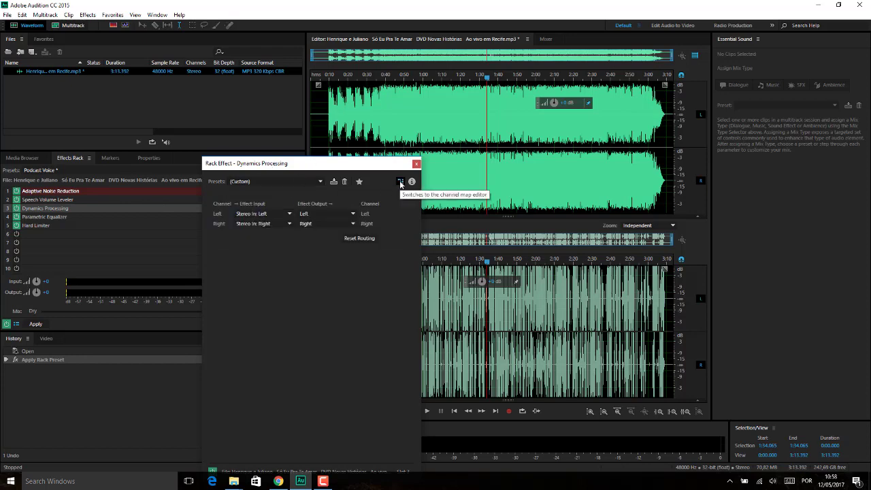
pyautogui.click(400, 182)
pyautogui.click(400, 182)
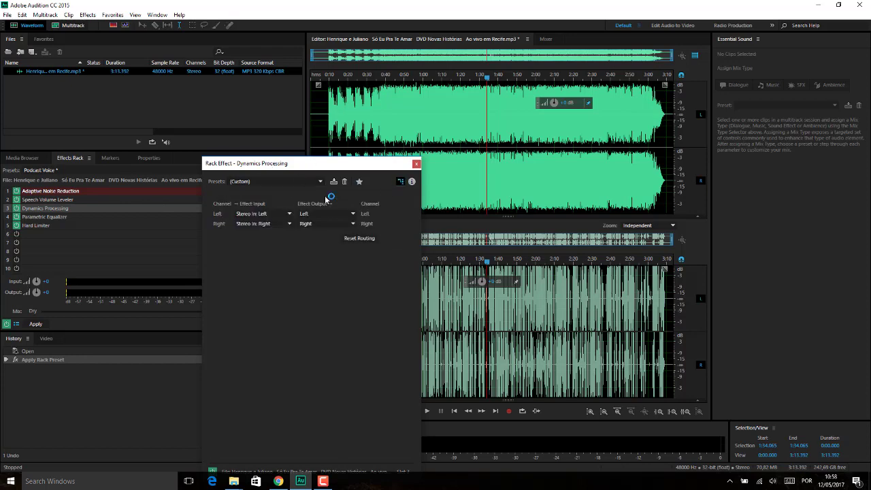
pyautogui.click(290, 213)
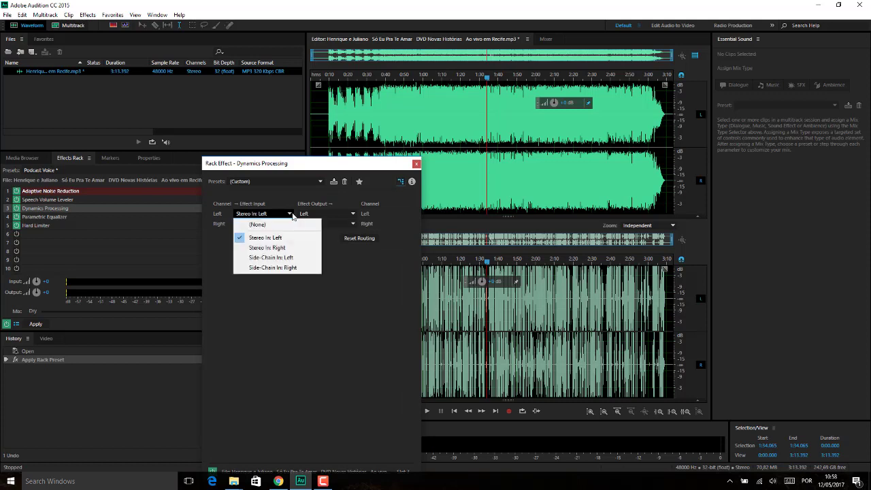
pyautogui.click(296, 198)
pyautogui.click(354, 214)
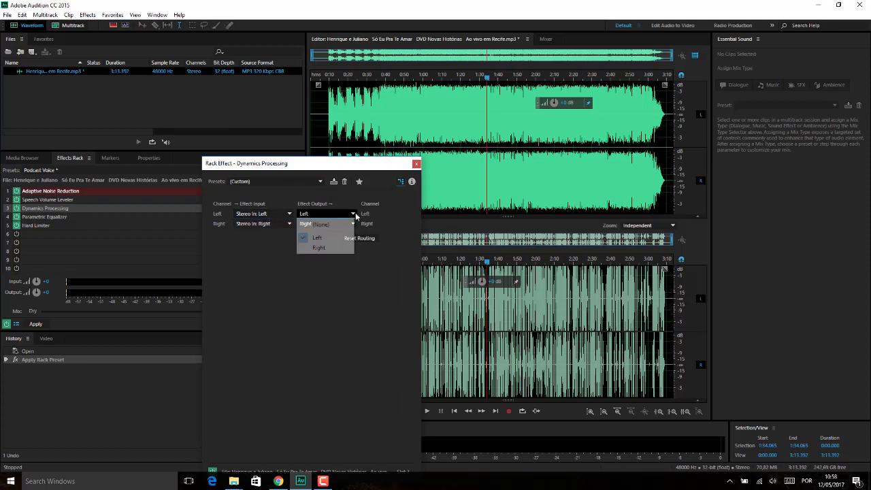
pyautogui.click(354, 215)
# Set the left channel's effect input to Stereo In: Right, return to the effect settings and move the window higher.
pyautogui.click(289, 213)
pyautogui.click(272, 248)
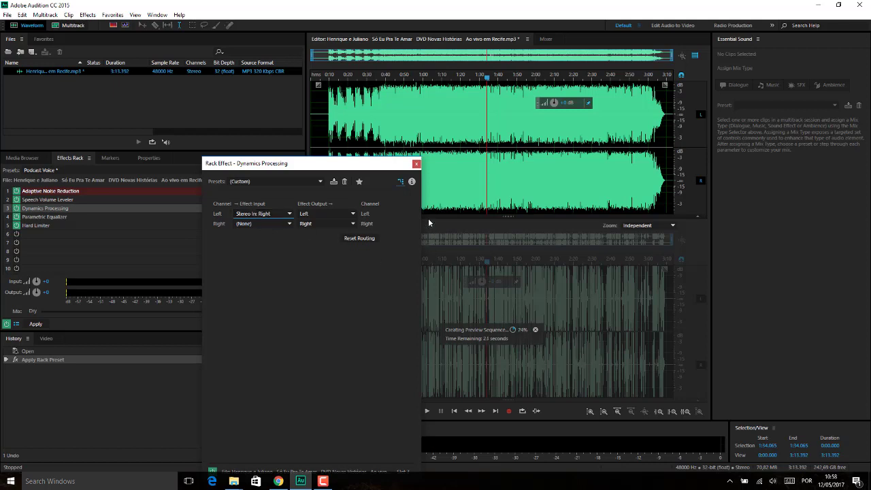
pyautogui.click(400, 182)
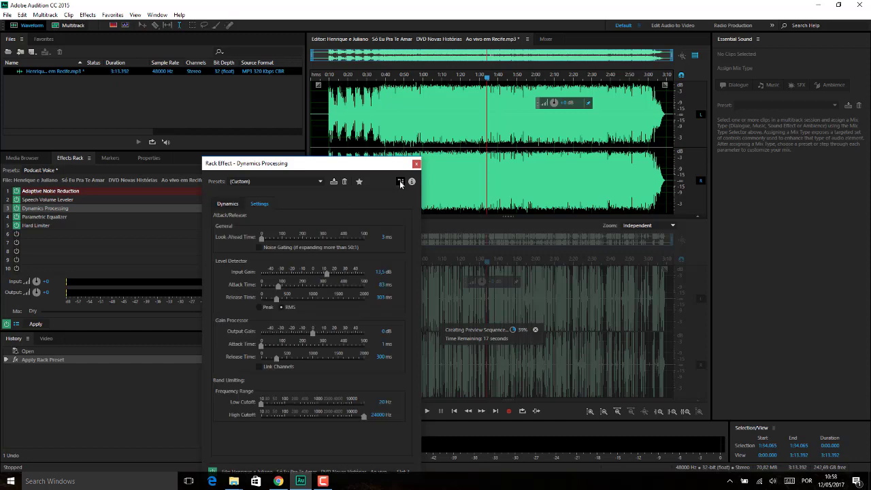
pyautogui.moveTo(366, 166); pyautogui.dragTo(331, 87)
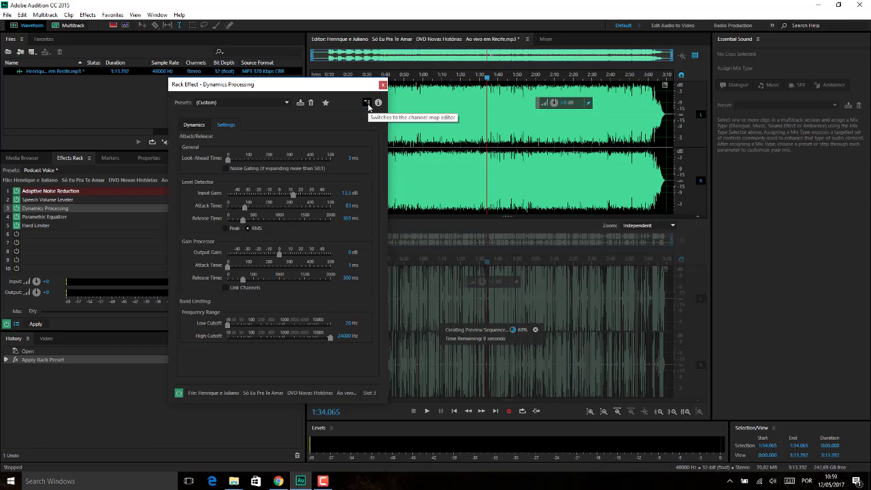
# Review the dynamics curve and the attack and release settings, and reopen the channel map editor.
pyautogui.click(193, 127)
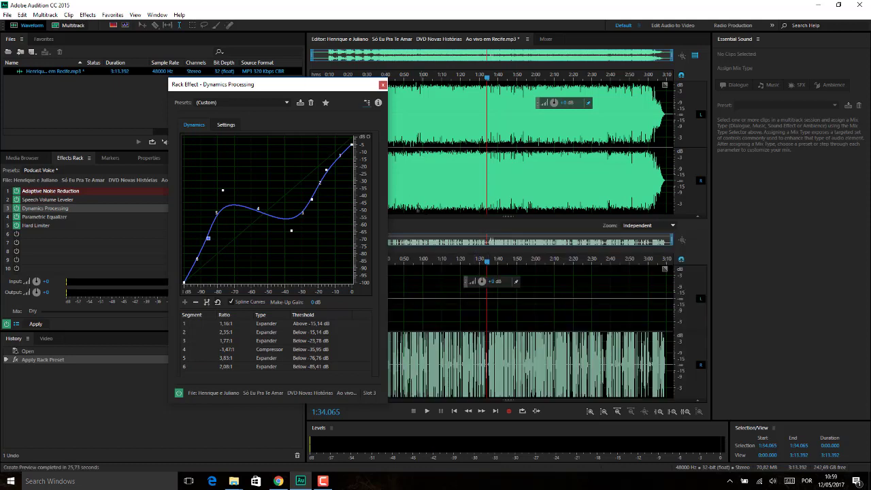
pyautogui.click(226, 125)
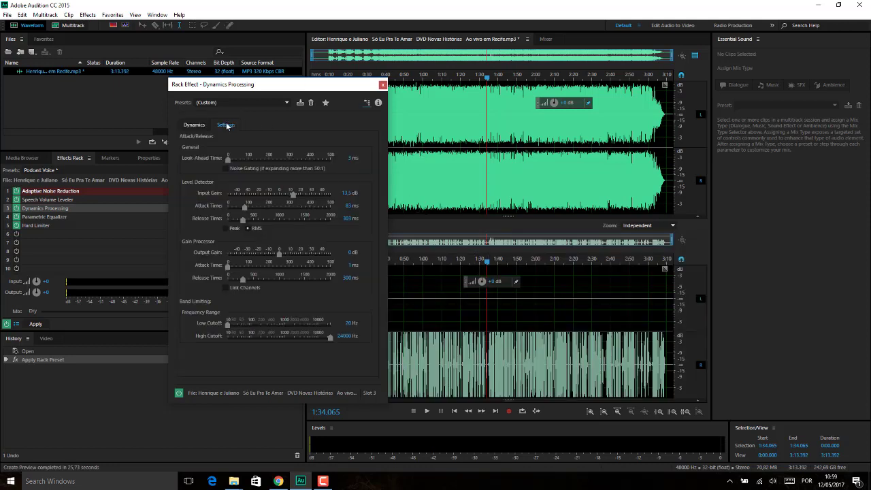
pyautogui.click(367, 102)
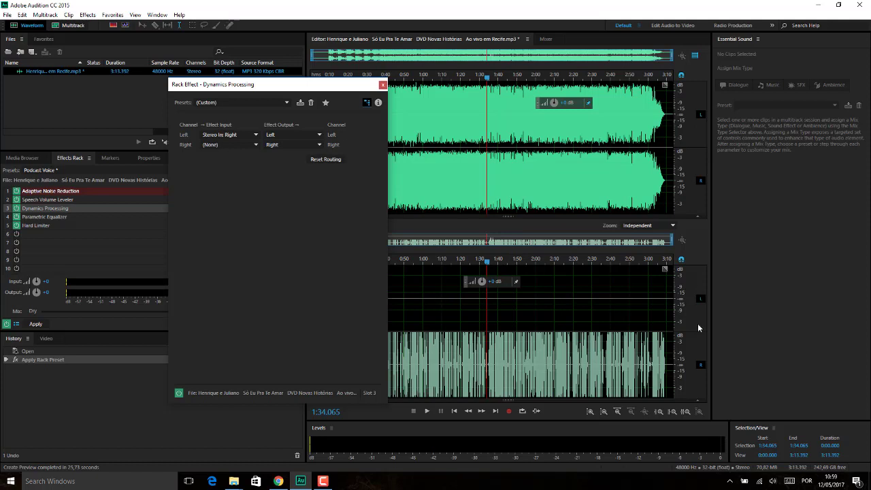
# Move the effect window clear of the waveforms and listen to the rerouted preview from about 0:49.
pyautogui.moveTo(373, 89); pyautogui.dragTo(299, 86)
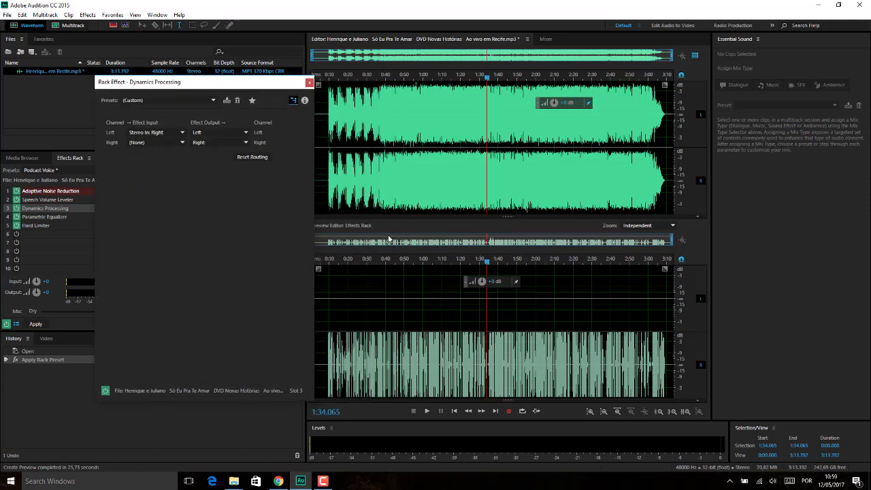
pyautogui.click(404, 260)
pyautogui.press('space')
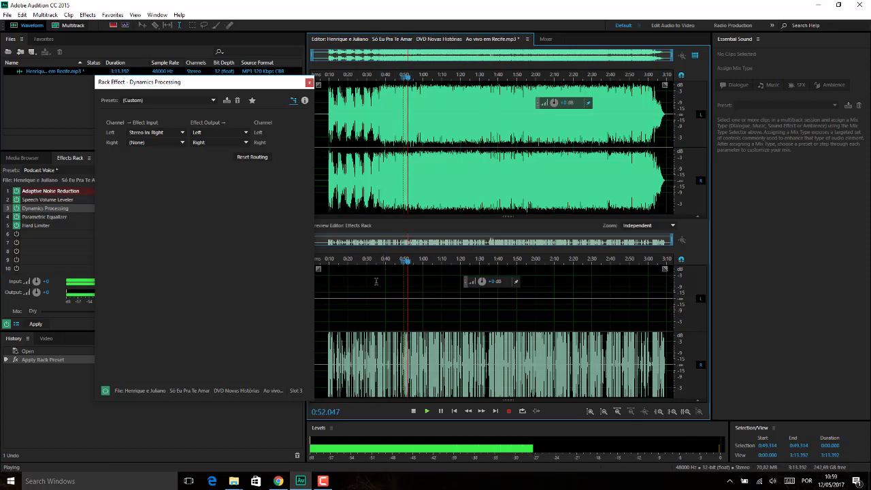
pyautogui.press('space')
# Reset the Dynamics Processing channel routing and its curve to their defaults, and close the effect window.
pyautogui.click(253, 158)
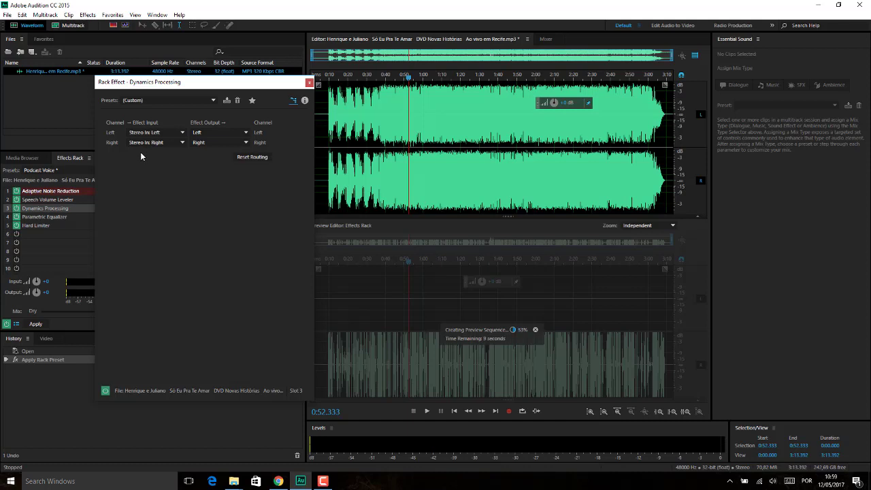
pyautogui.click(294, 101)
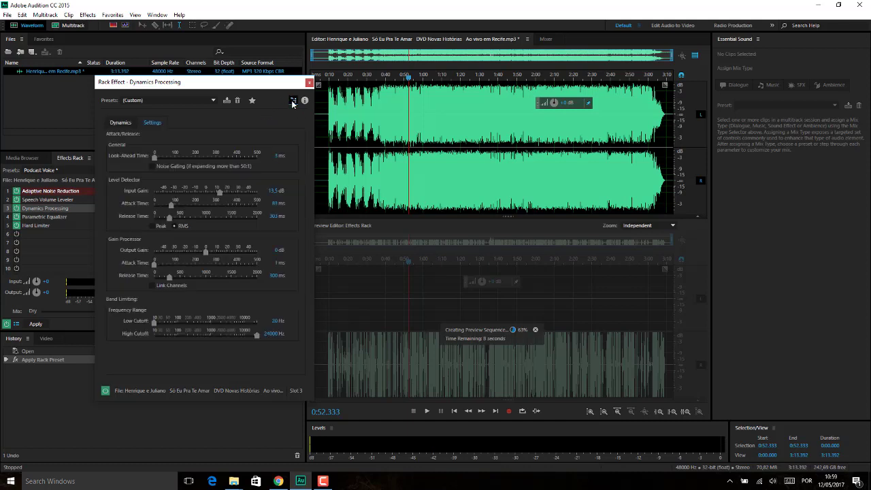
pyautogui.click(120, 123)
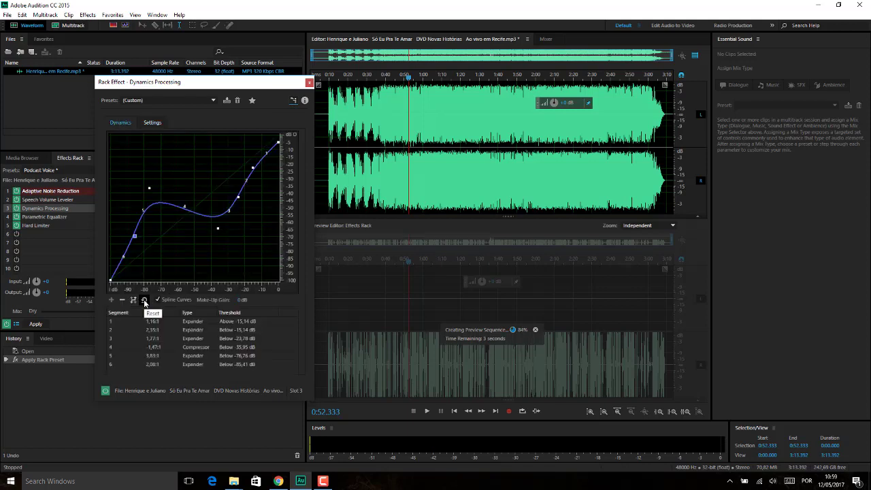
pyautogui.click(144, 301)
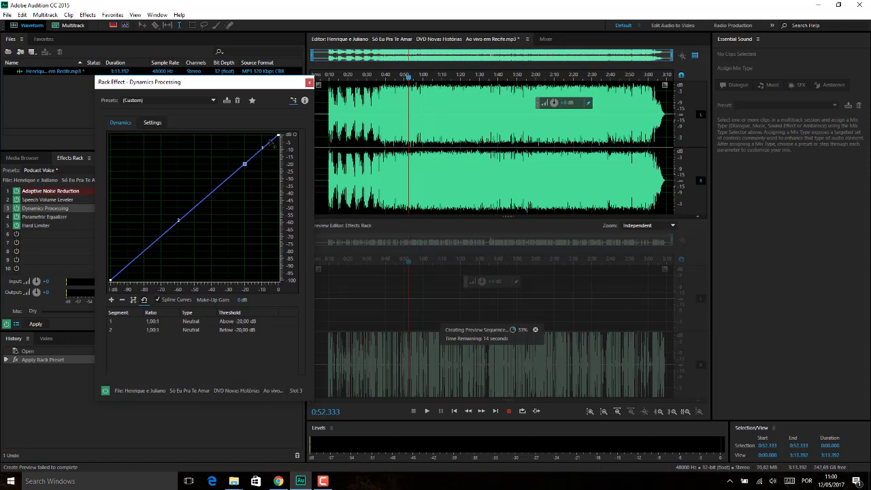
pyautogui.click(309, 83)
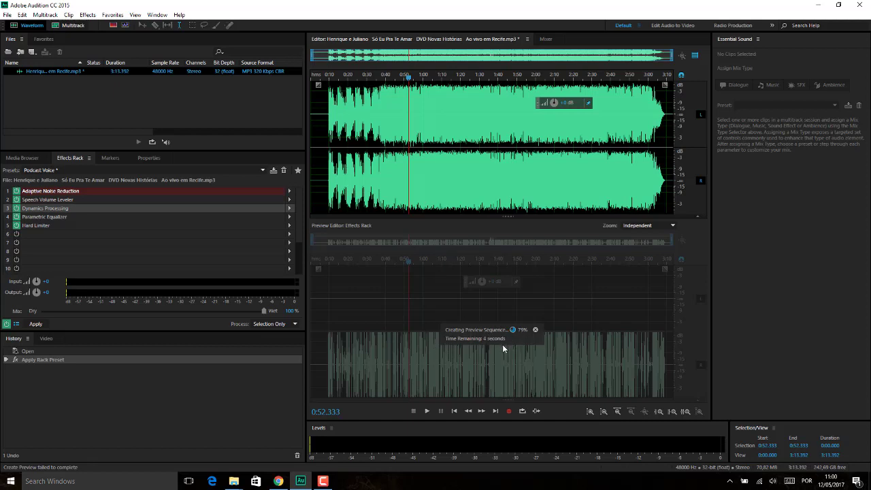
# Play the regenerated effect preview from about 0:52 and stop playback.
pyautogui.moveTo(433, 76); pyautogui.dragTo(473, 80)
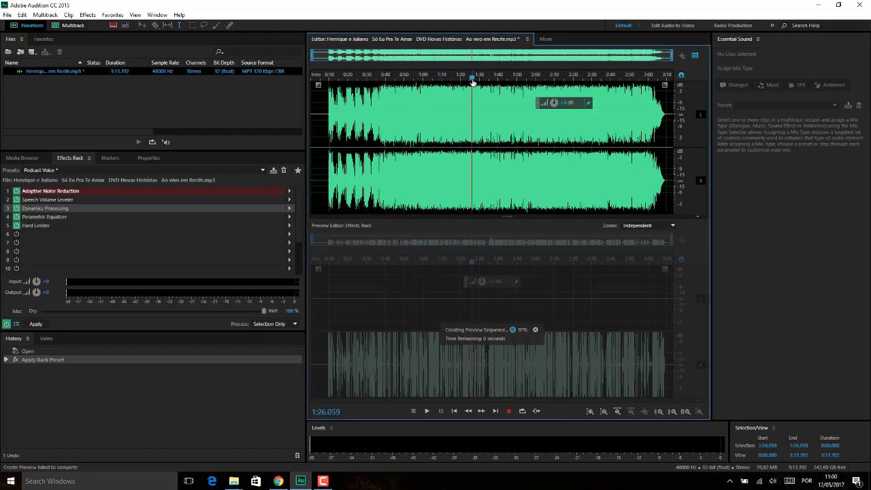
pyautogui.press('space')
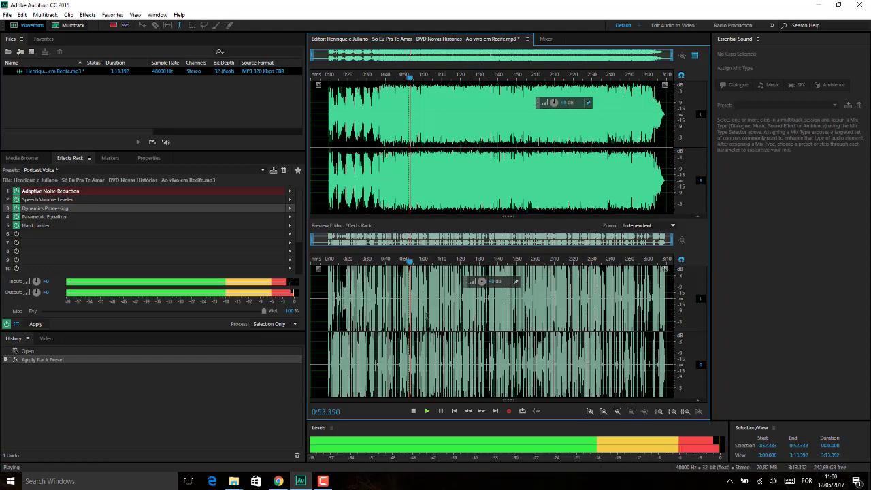
pyautogui.press('space')
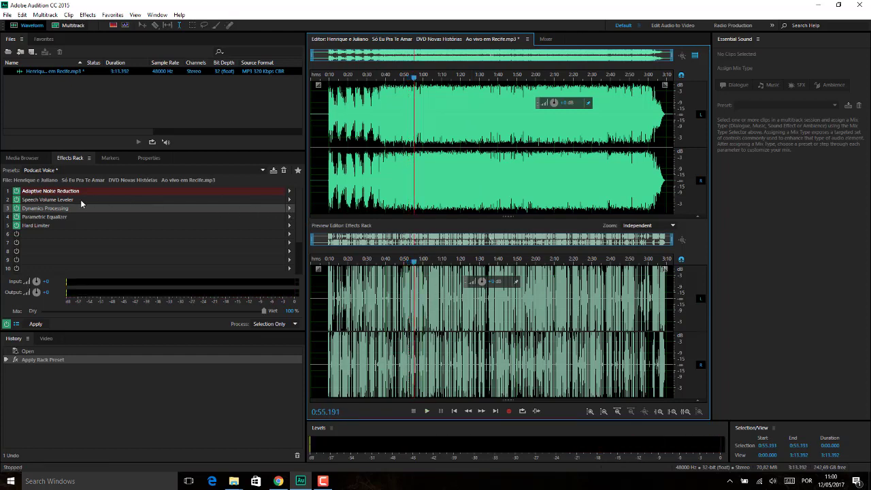
# Remove all five effects, from Adaptive Noise Reduction to Hard Limiter, from the Effects Rack.
pyautogui.click(57, 192)
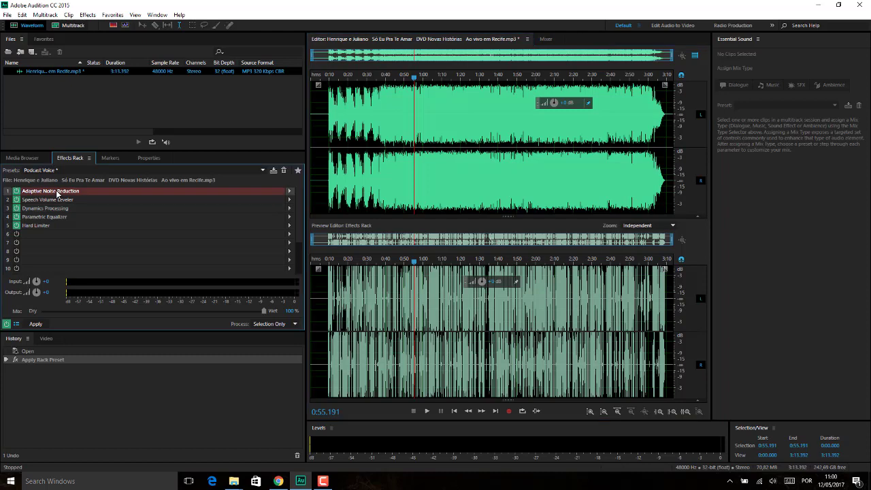
pyautogui.keyDown('shift'); pyautogui.click(53, 226); pyautogui.keyUp('shift')
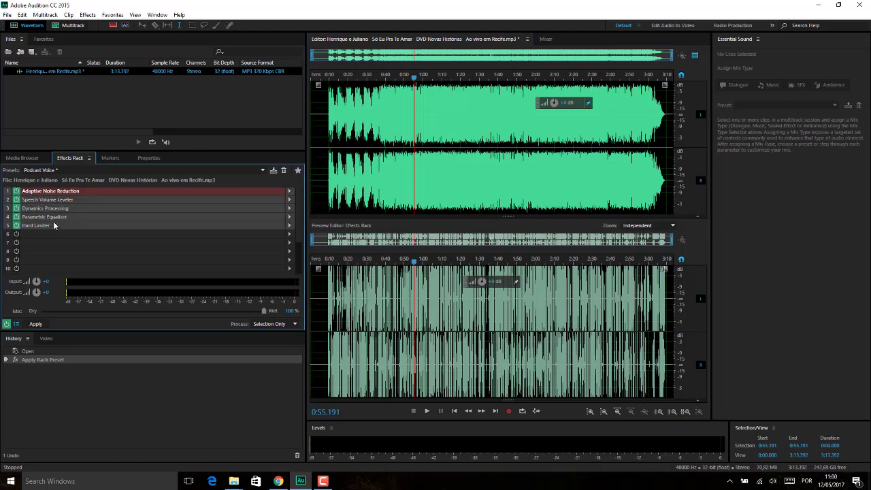
pyautogui.click(284, 171)
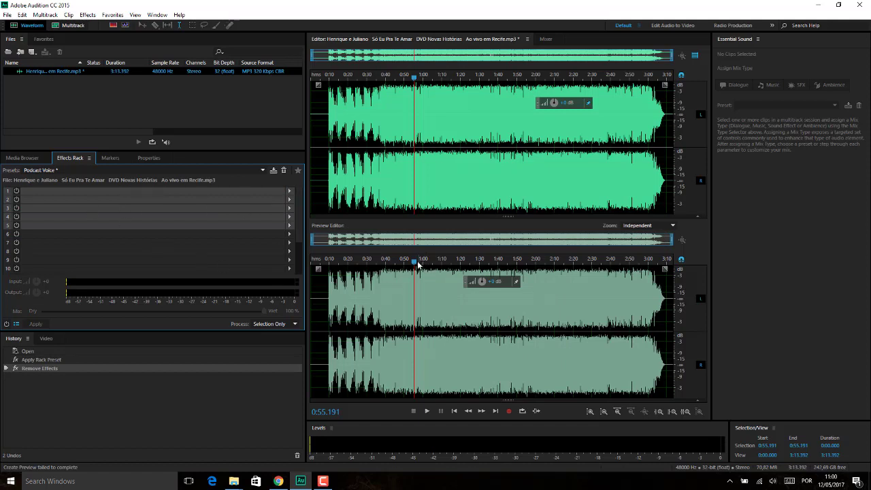
# Play the song without effects from about 0:53 and stop playback.
pyautogui.moveTo(414, 261); pyautogui.dragTo(410, 265)
pyautogui.press('space')
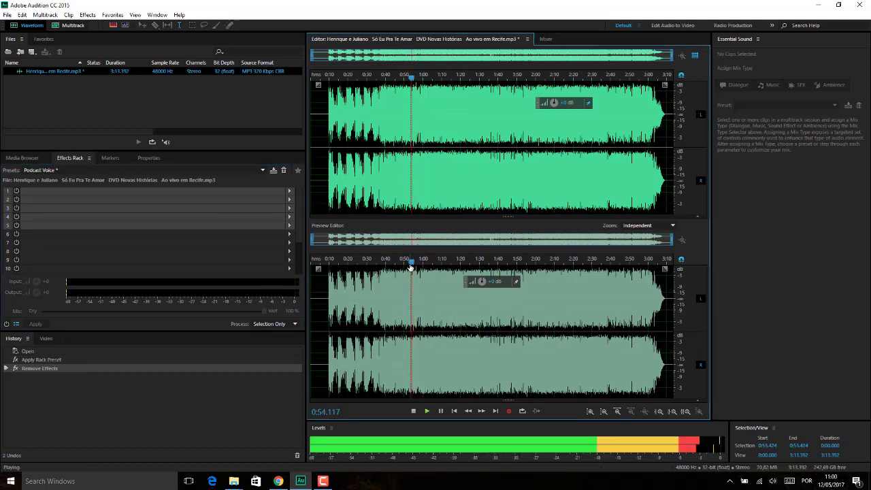
pyautogui.press('space')
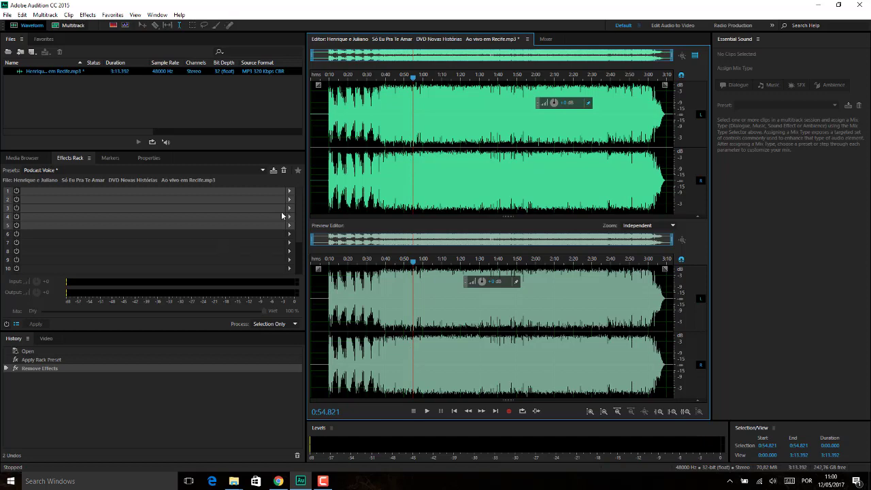
# Load the Radio Announcer Voice preset into the Effects Rack and listen to its preview from about 0:14.
pyautogui.click(262, 169)
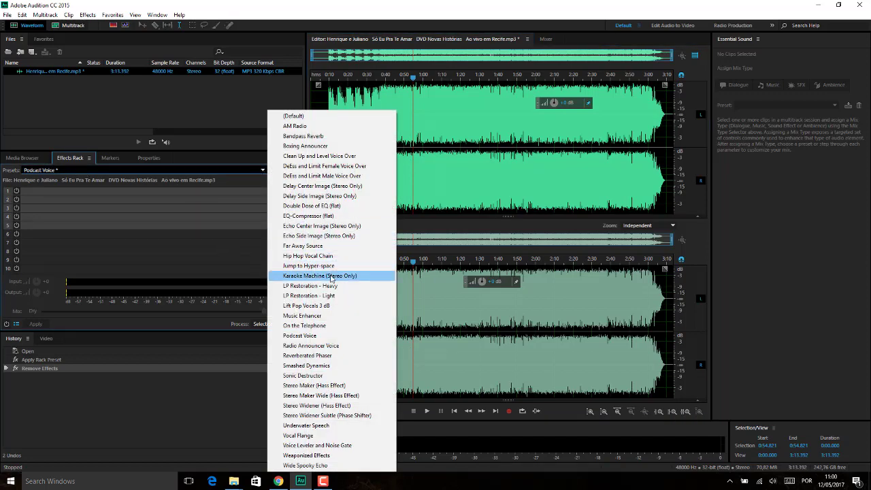
pyautogui.click(325, 349)
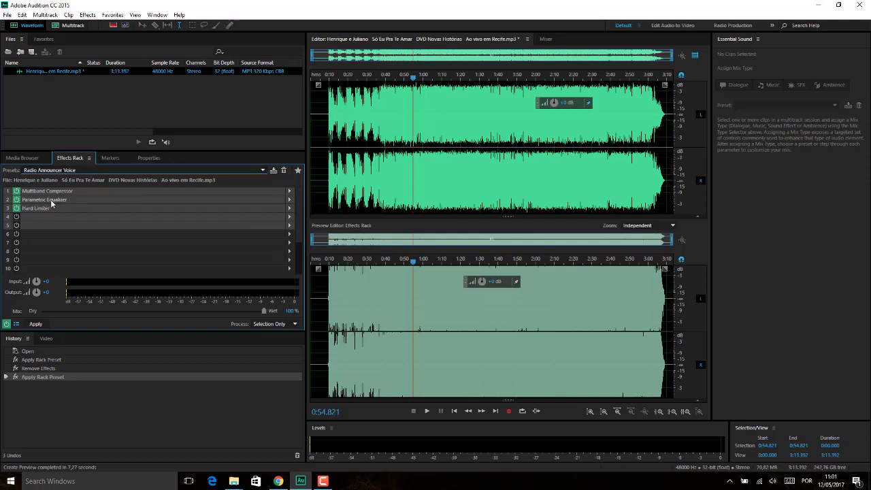
pyautogui.click(338, 262)
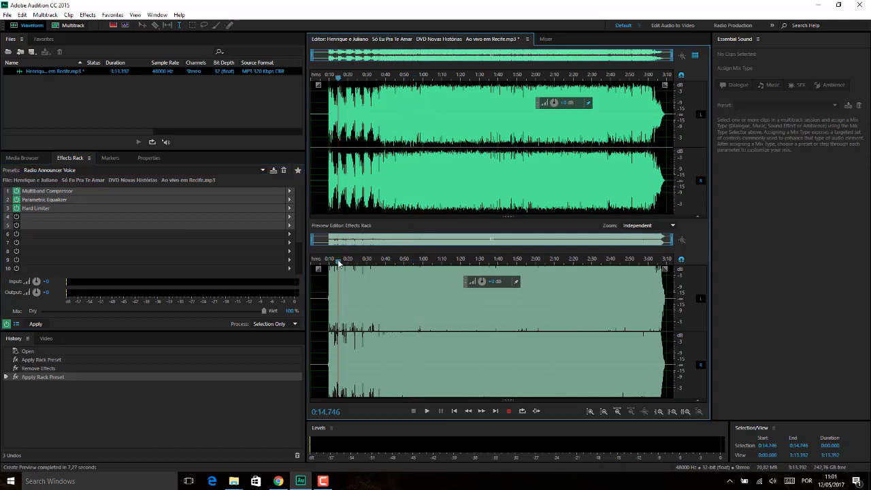
pyautogui.press('space')
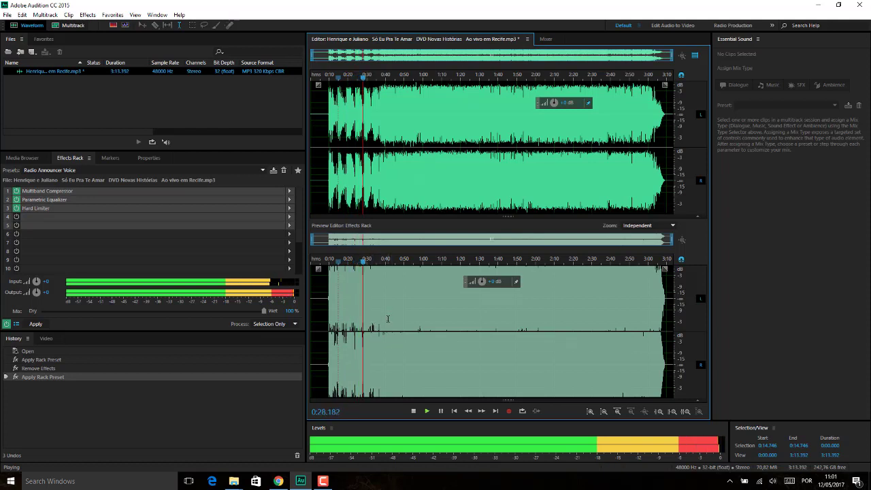
pyautogui.press('space')
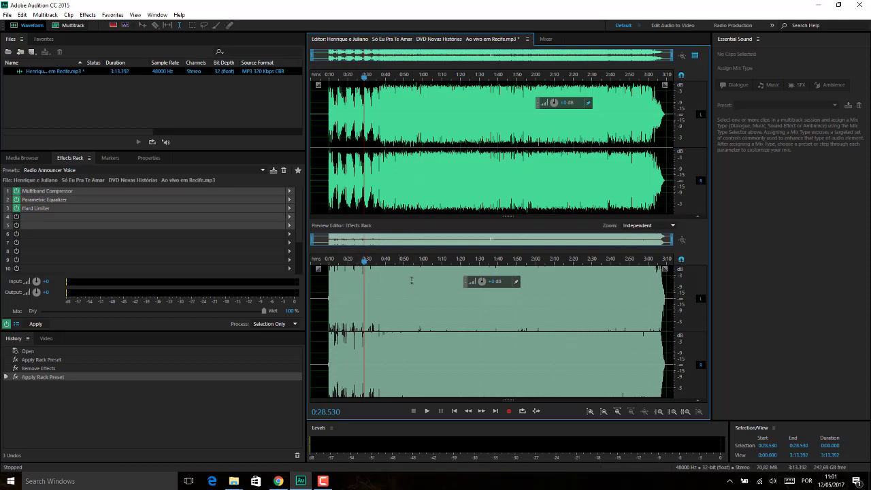
# Play the Radio Announcer Voice preview from about 0:20 and stop playback.
pyautogui.click(348, 261)
pyautogui.press('space')
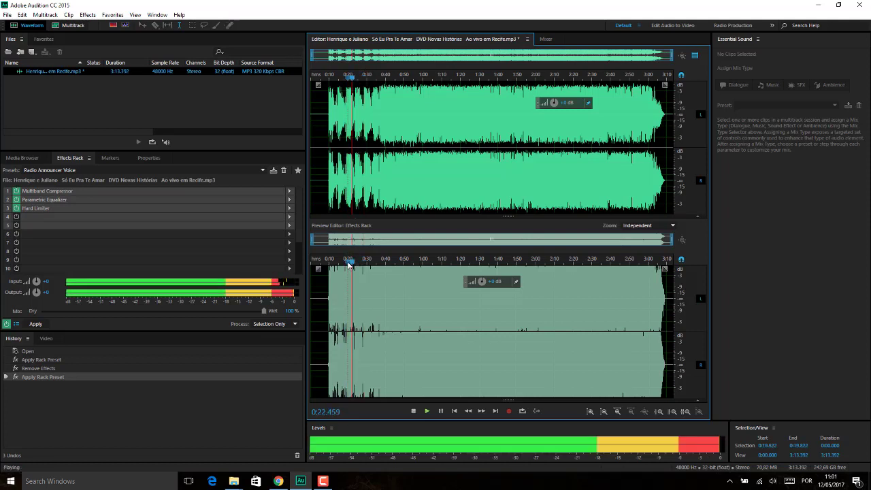
pyautogui.press('space')
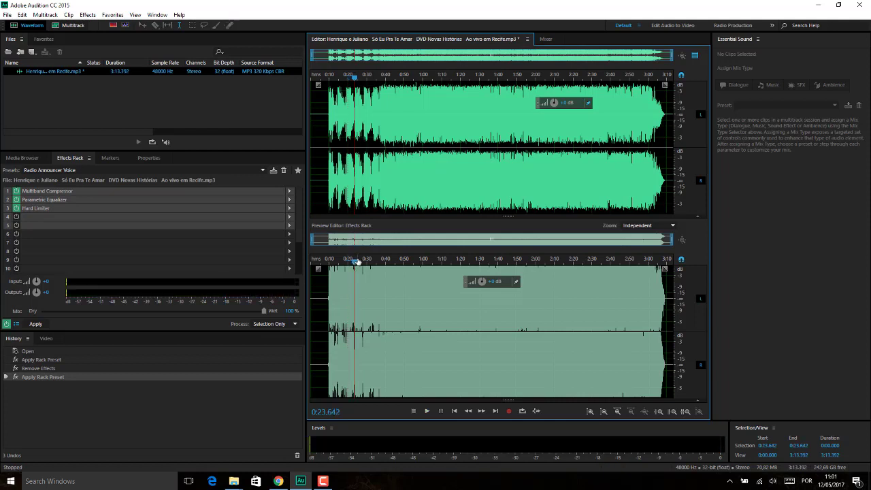
# Undo the applied rack preset, then play the song without effects from about 0:23 and stop.
pyautogui.hotkey('ctrl', 'z')
pyautogui.press('space')
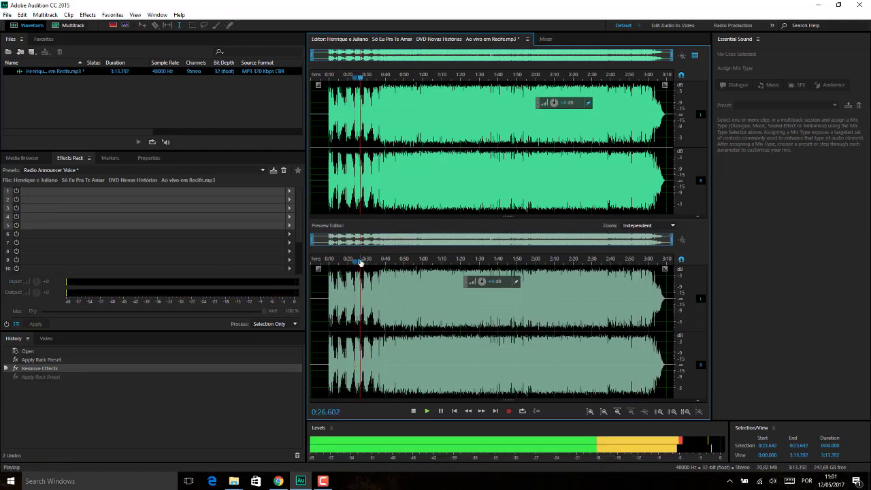
pyautogui.press('space')
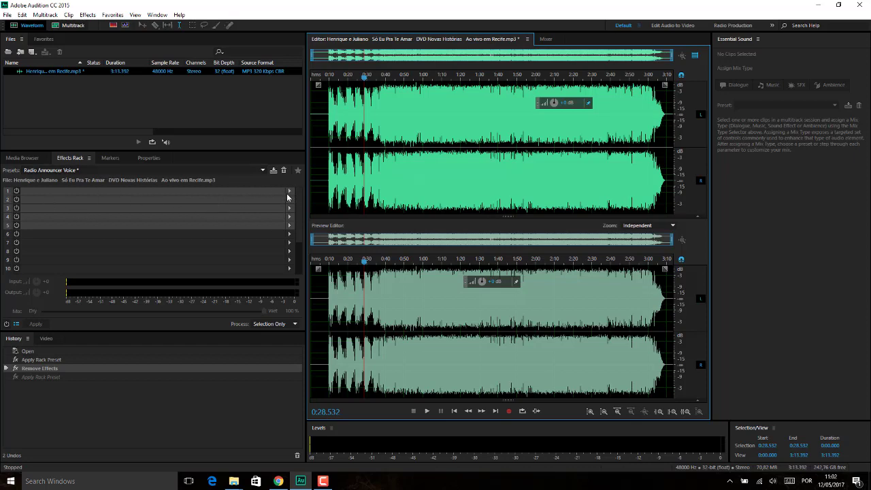
# Load the Radio Announcer Voice preset into the Effects Rack and open its Parametric Equalizer for editing.
pyautogui.click(263, 171)
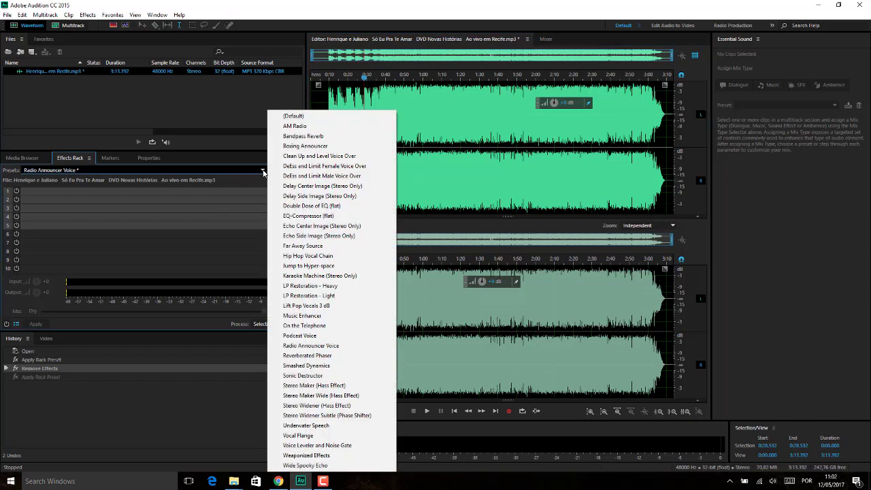
pyautogui.click(359, 347)
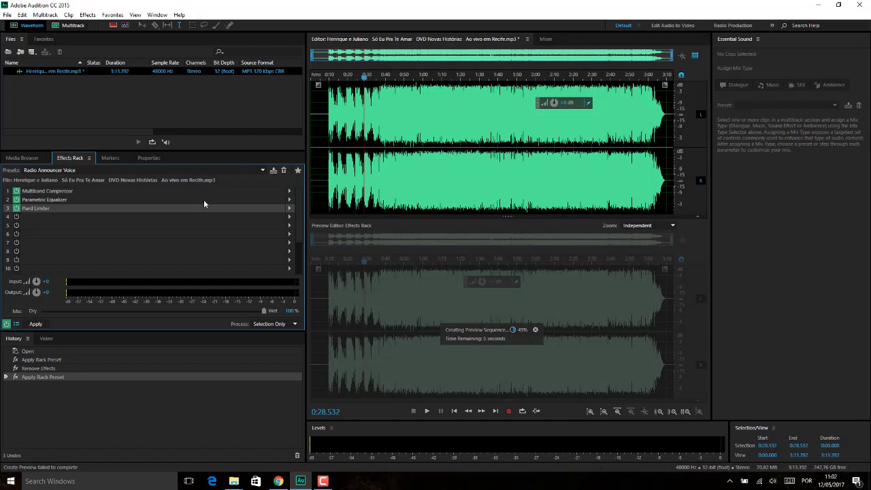
pyautogui.click(289, 202)
pyautogui.click(317, 208)
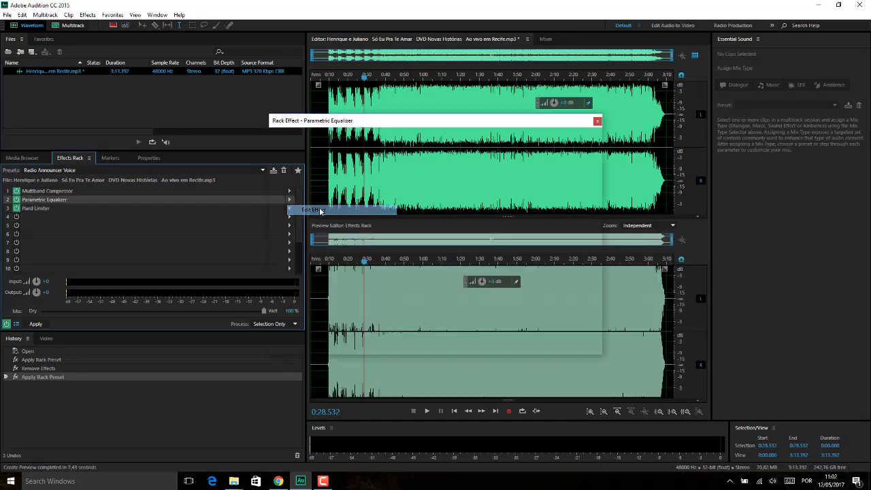
# During playback, raise the equalizer's low shelf to about 33.3 dB at 124 Hz and its high shelf to 48 dB at about 5959 Hz.
pyautogui.press('space')
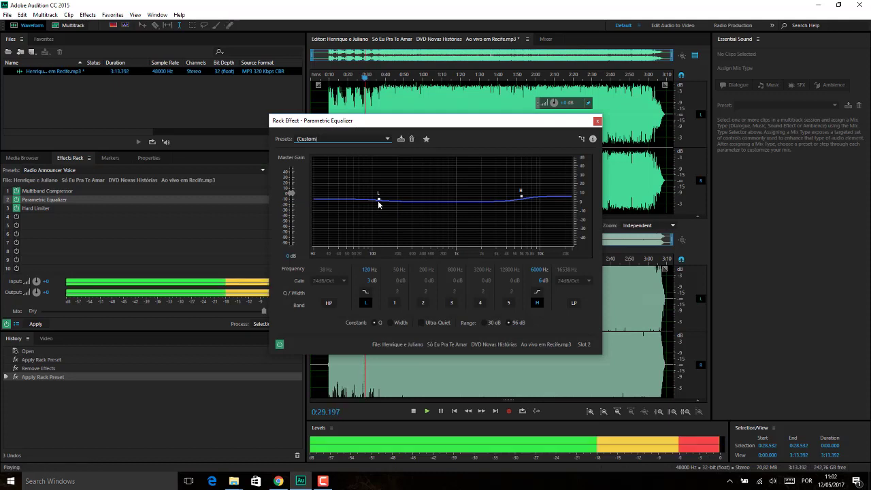
pyautogui.moveTo(378, 199); pyautogui.dragTo(385, 173)
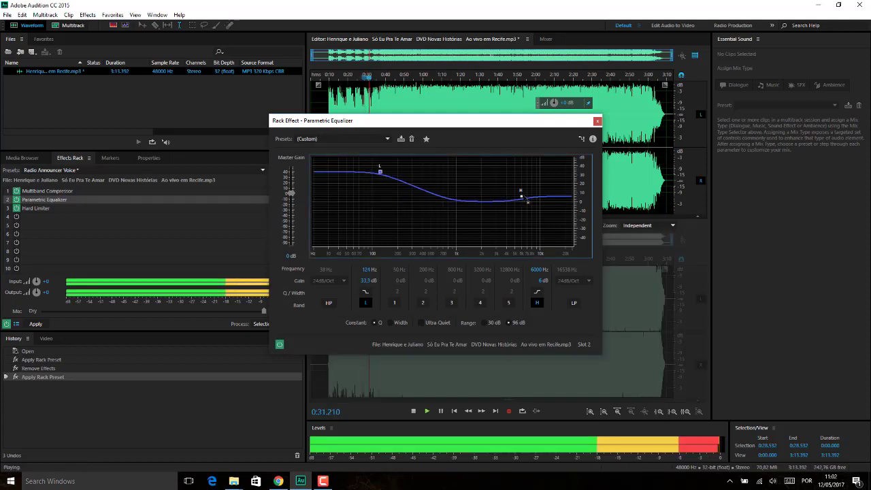
pyautogui.moveTo(523, 201)
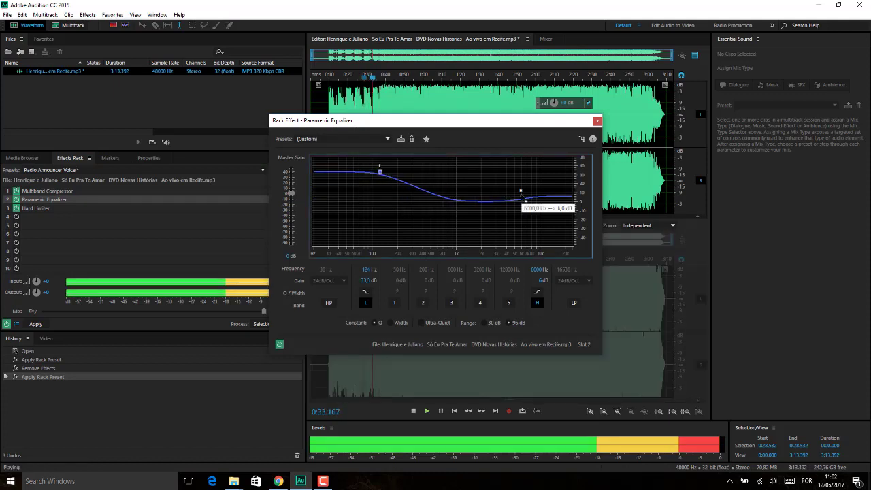
pyautogui.moveTo(523, 201); pyautogui.dragTo(523, 163)
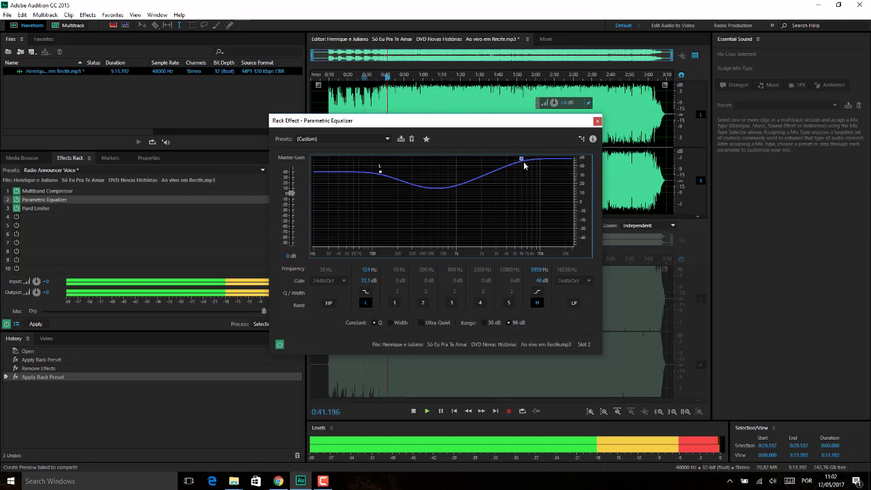
# Stop playback, close the Parametric Equalizer and undo the applied rack preset.
pyautogui.press('space')
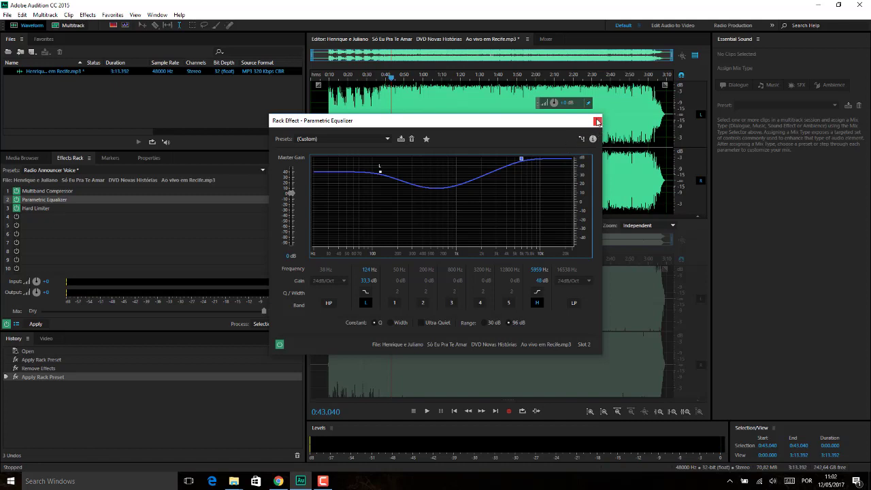
pyautogui.click(597, 122)
pyautogui.hotkey('ctrl', 'z')
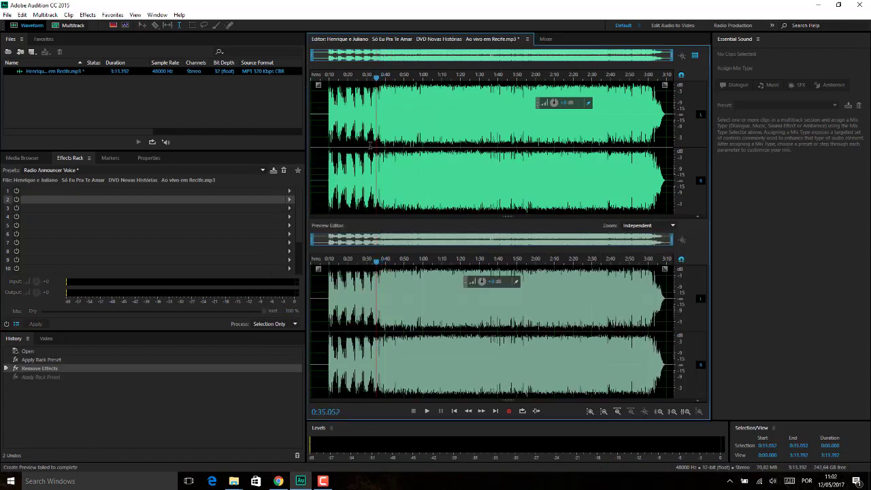
# Select the song from about 0:14.7 to 0:35 and load the Radio Announcer Voice preset for that range.
pyautogui.moveTo(376, 143); pyautogui.dragTo(339, 144)
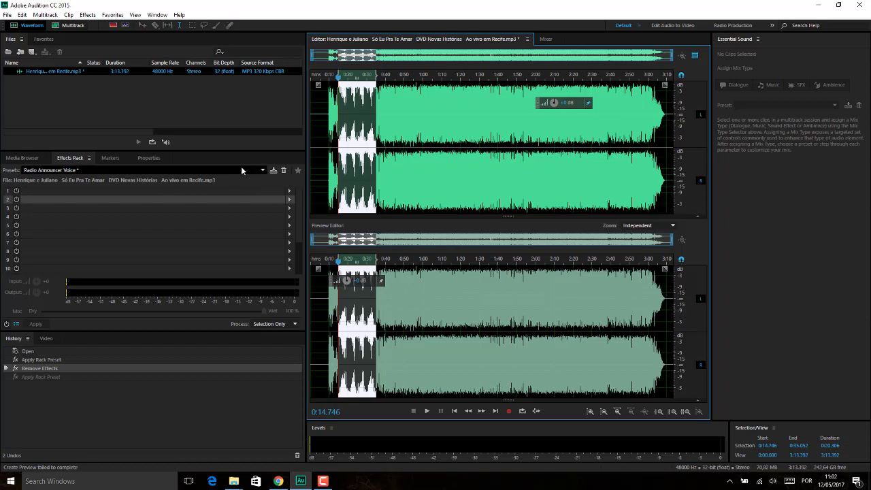
pyautogui.click(262, 171)
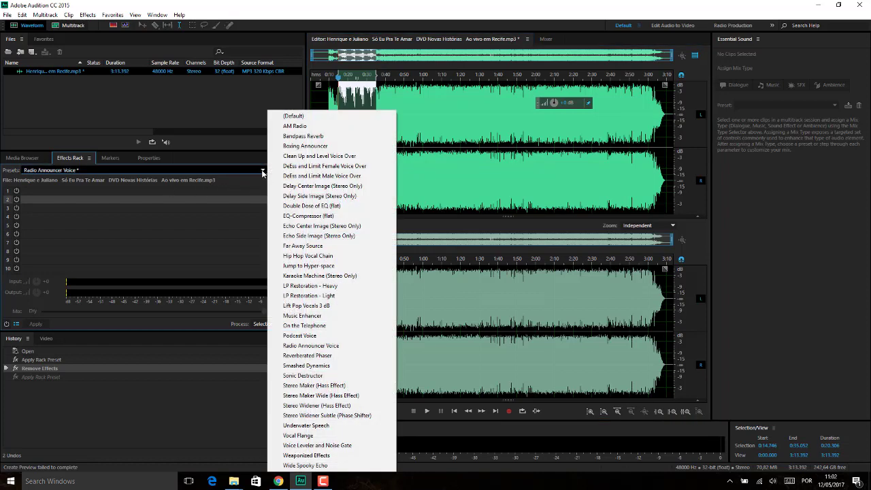
pyautogui.click(338, 345)
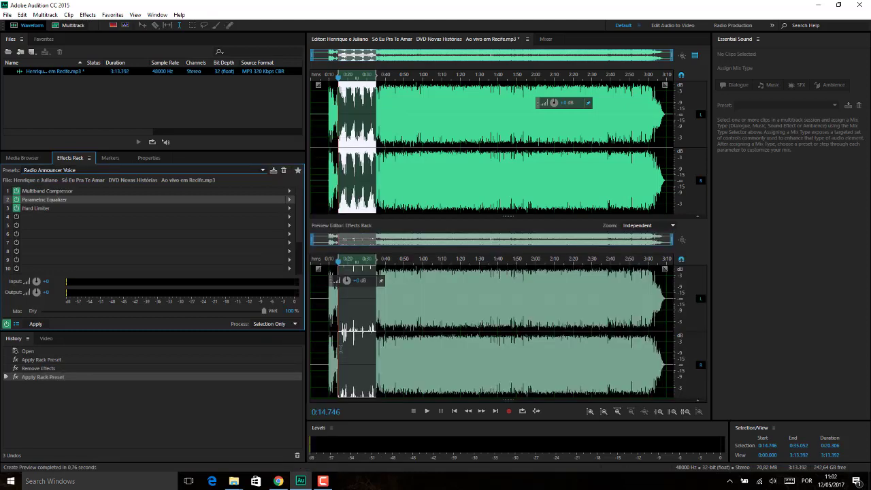
# Clear the time selection and try playing the song near 0:14 with the preset loaded.
pyautogui.click(328, 130)
pyautogui.press('space')
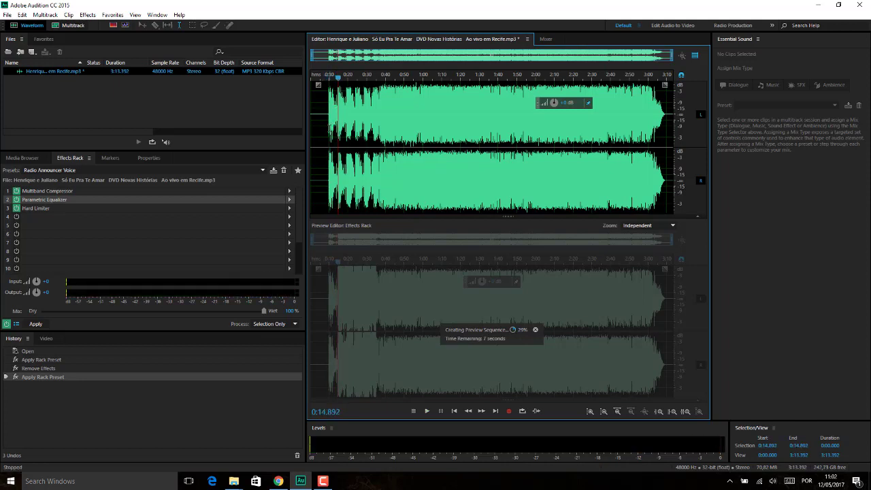
pyautogui.press('space')
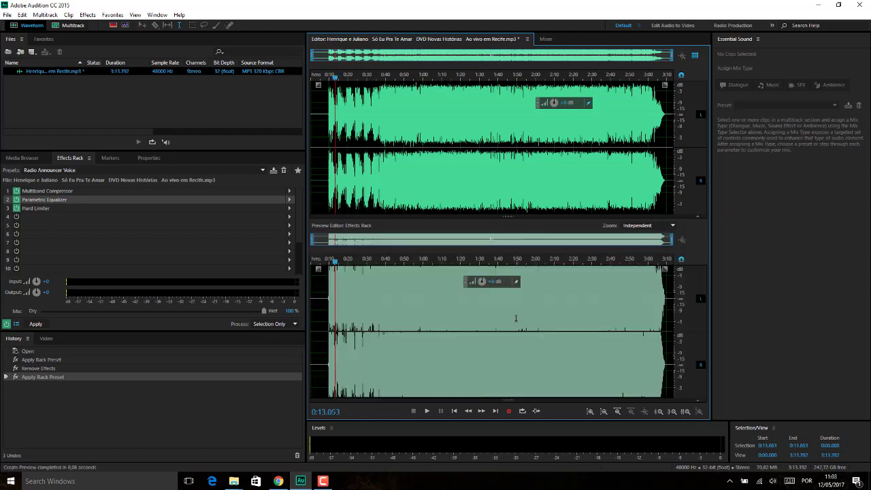
# Play the full effect preview briefly from about 0:10.6, stop it and undo the applied rack preset.
pyautogui.click(336, 259)
pyautogui.click(330, 261)
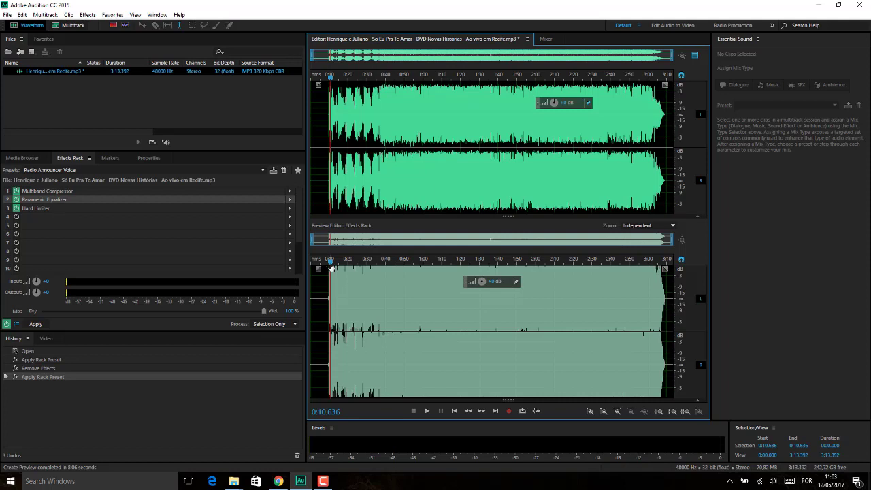
pyautogui.press('space')
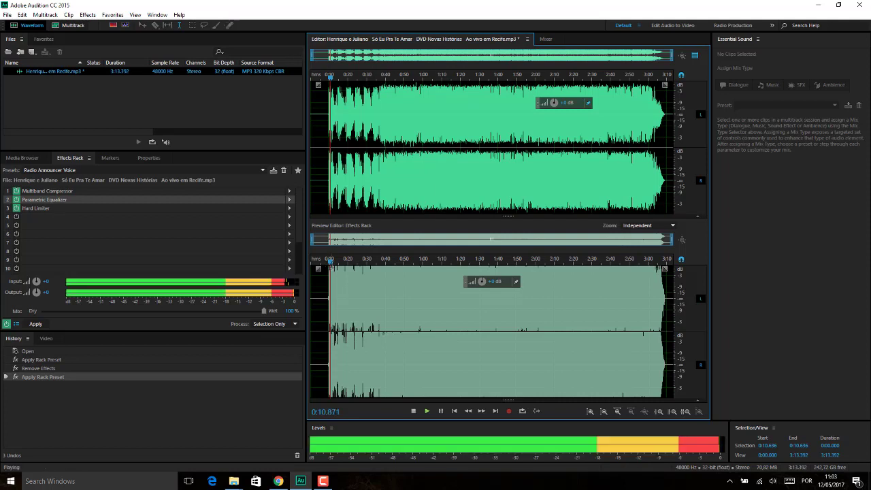
pyautogui.press('space')
pyautogui.hotkey('ctrl', 'z')
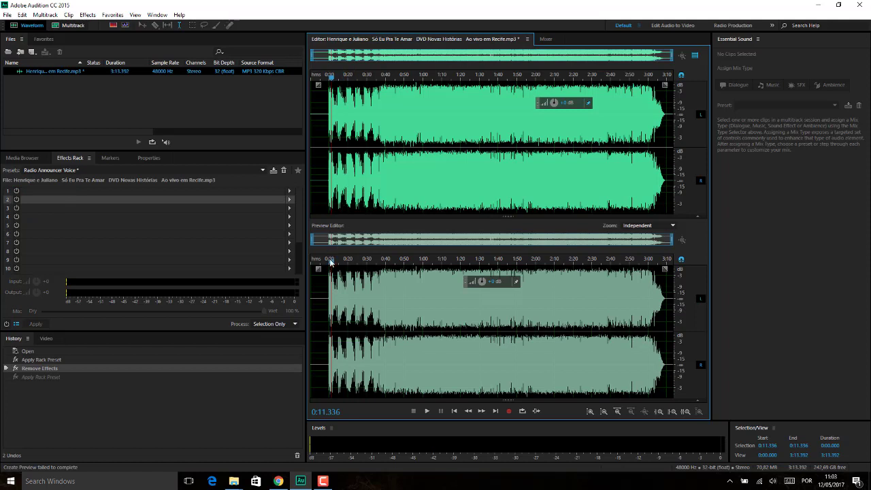
# Select the song from 0:20 to 0:40 and load the Radio Announcer Voice preset for that range.
pyautogui.moveTo(348, 157); pyautogui.dragTo(385, 157)
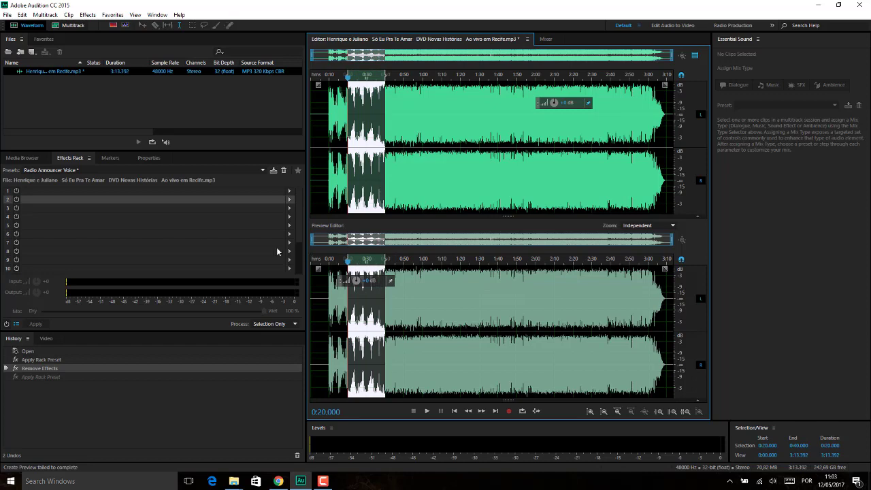
pyautogui.click(262, 170)
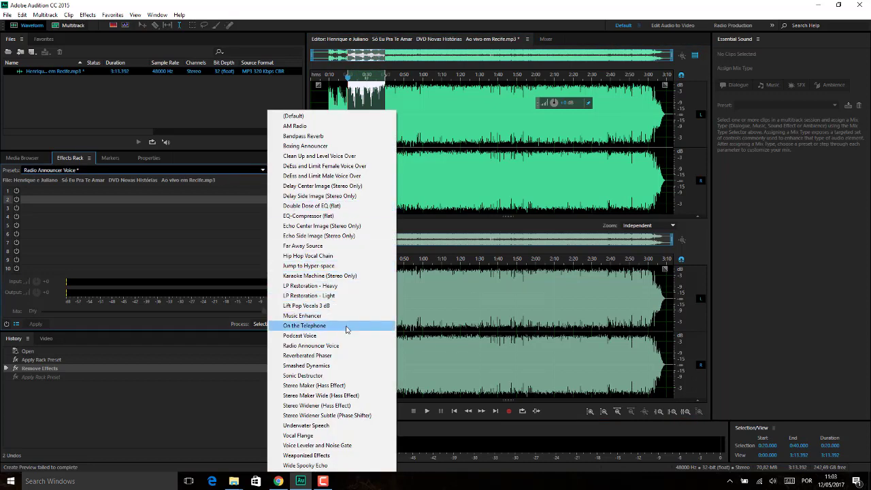
pyautogui.click(343, 348)
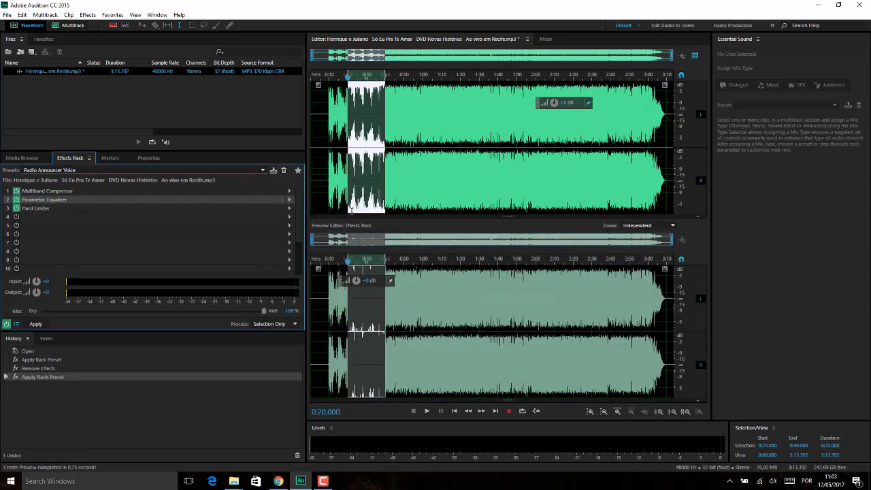
# Play the selection's effect preview from 0:20, then replay it from slightly before the selection and stop.
pyautogui.press('space')
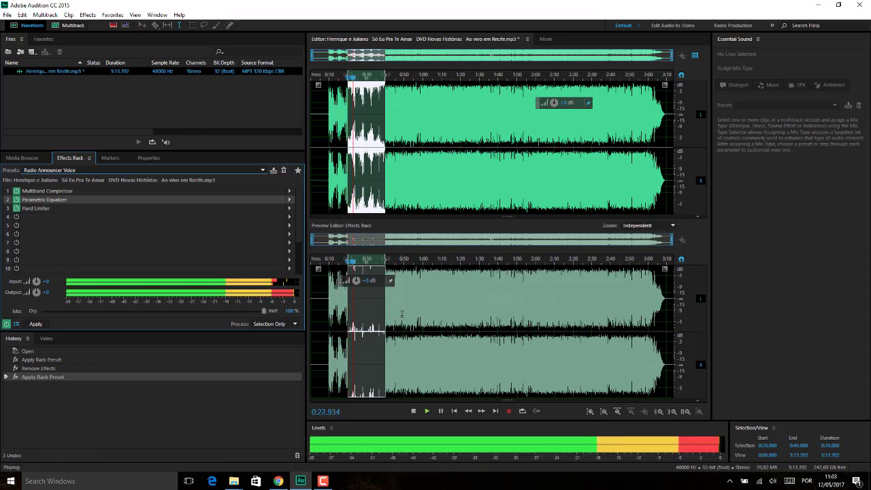
pyautogui.press('space')
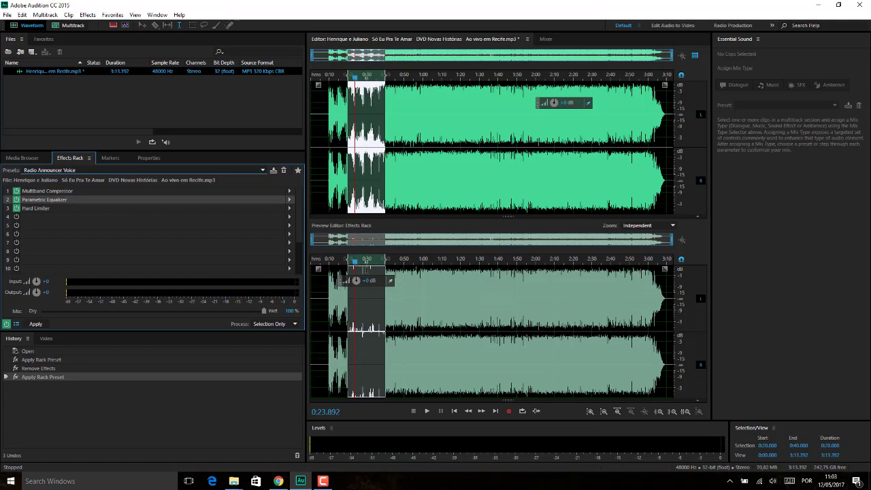
pyautogui.moveTo(344, 263); pyautogui.dragTo(341, 267)
pyautogui.press('space')
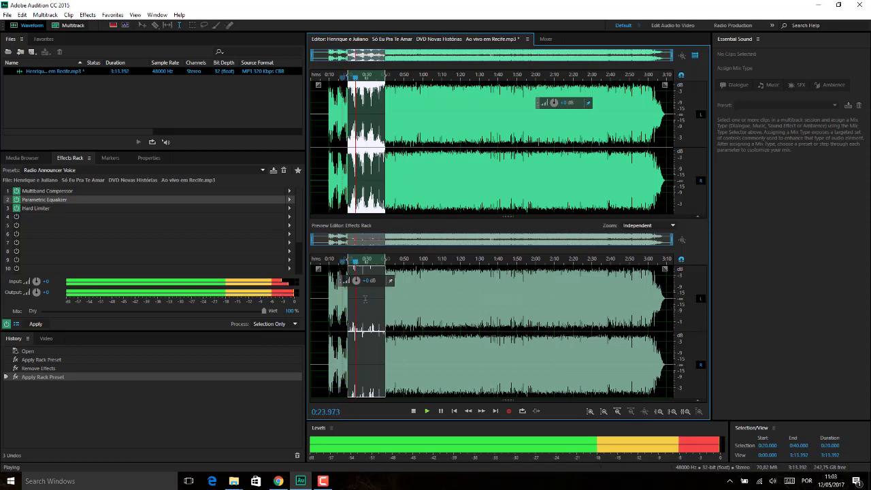
pyautogui.press('space')
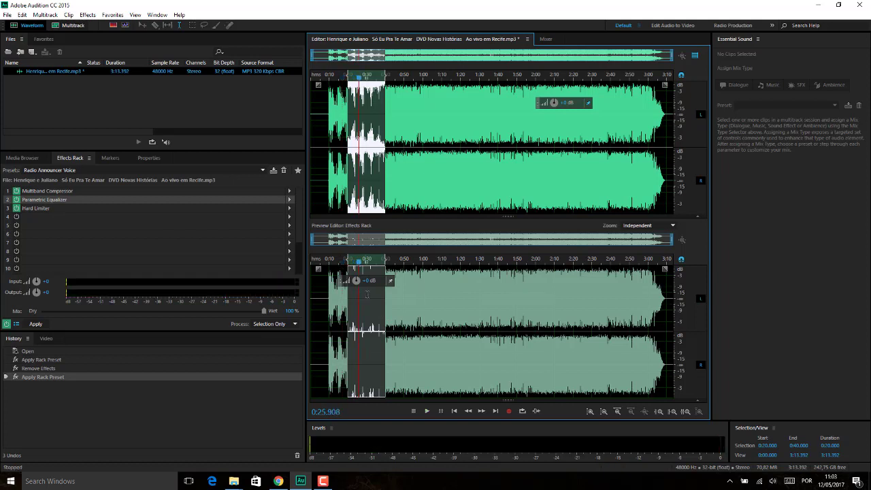
# Raise the Parametric Equalizer's low shelf to 48 dB at about 113 Hz, listen from about 0:23, and close the effect editor.
pyautogui.click(290, 200)
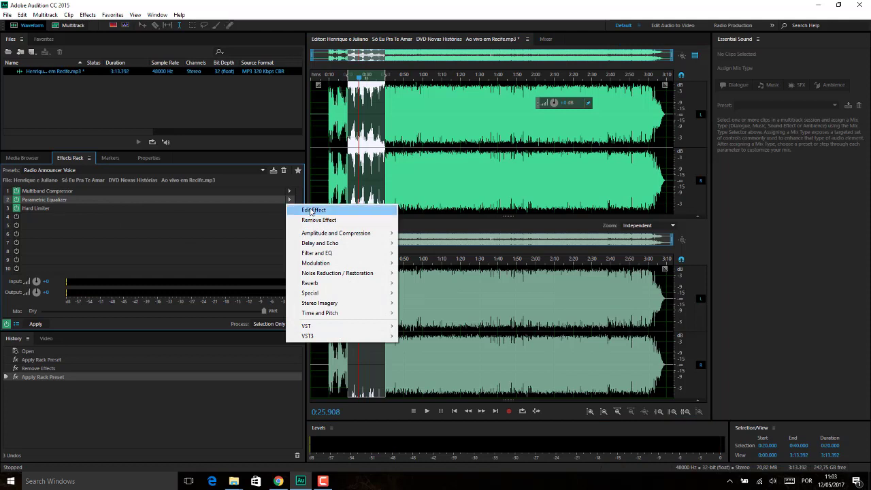
pyautogui.click(311, 210)
pyautogui.moveTo(377, 197); pyautogui.dragTo(377, 159)
pyautogui.click(354, 100)
pyautogui.press('space')
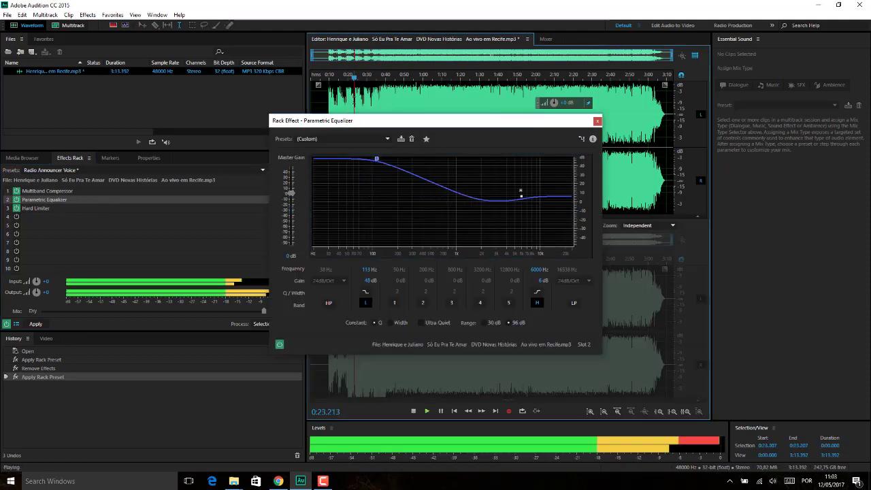
pyautogui.click(599, 122)
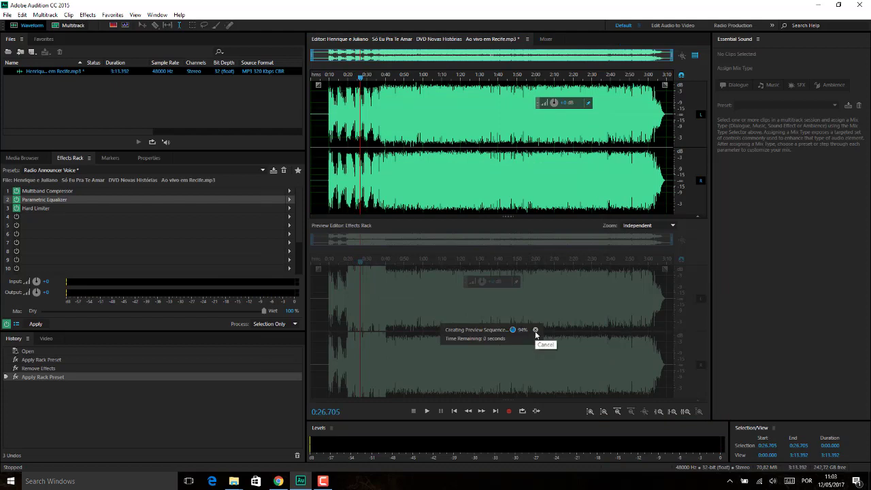
# Play the regenerated preview with the boosted low shelf from about 0:23 and stop playback.
pyautogui.click(355, 314)
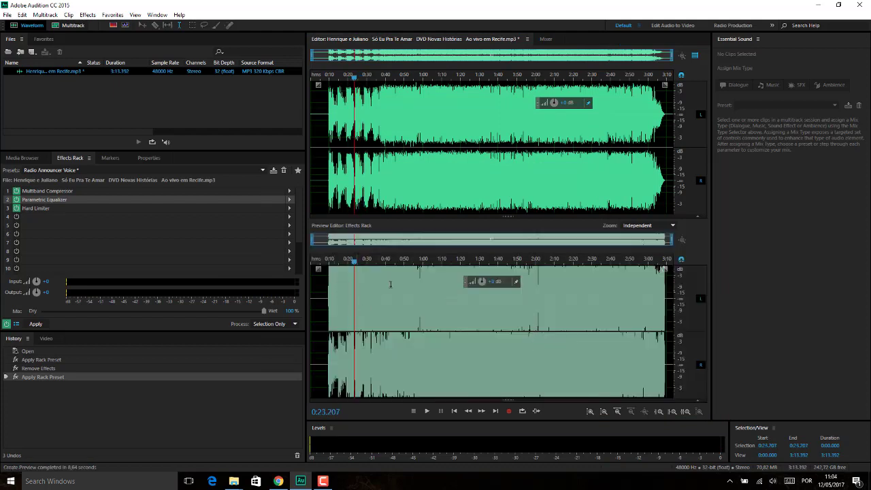
pyautogui.press('space')
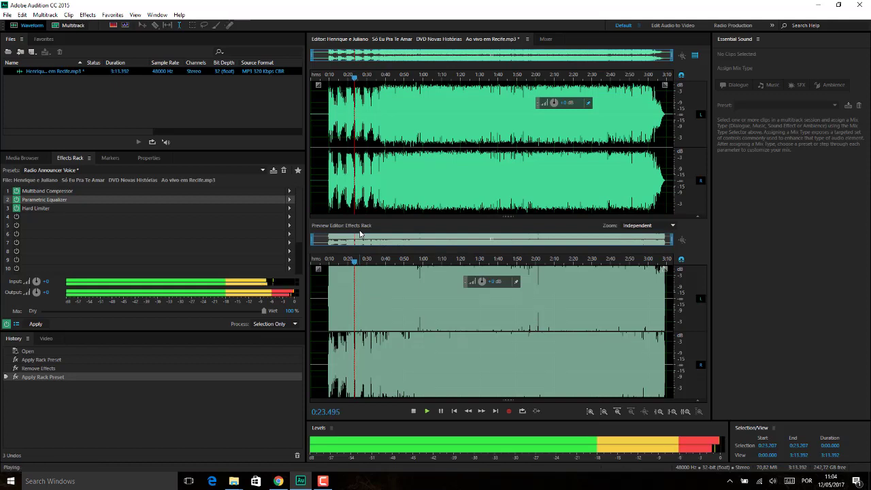
pyautogui.press('space')
# Undo the Radio Announcer Voice preset, play the song without effects from about 0:24, and stop playback.
pyautogui.hotkey('ctrl', 'z')
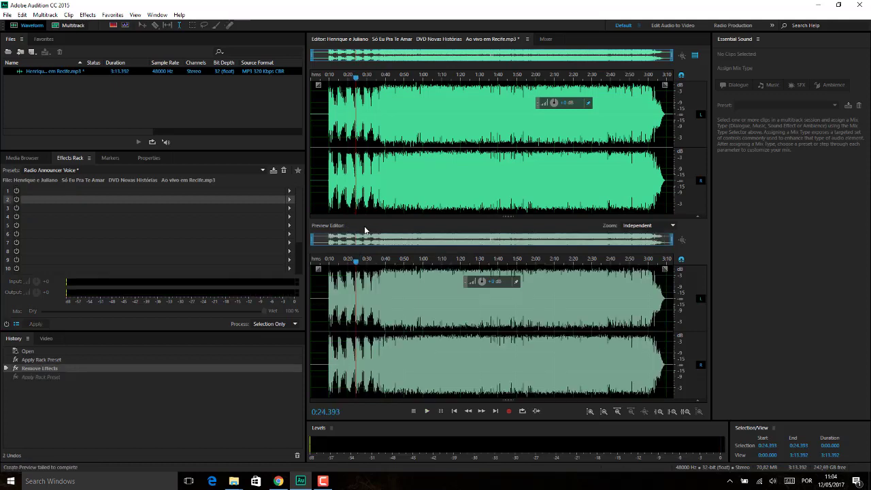
pyautogui.press('space')
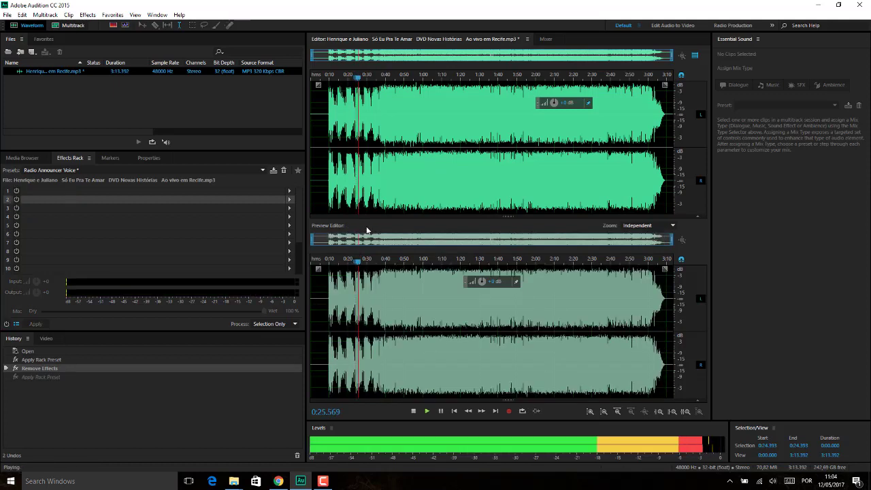
pyautogui.press('space')
# Add a fade-in reaching to about 0:20 at the song's start and a short fade-out at its end.
pyautogui.click(322, 119)
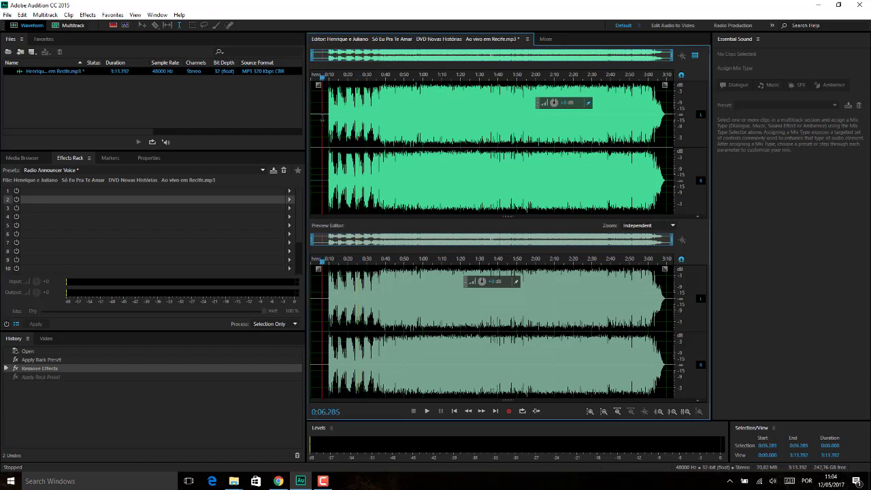
pyautogui.moveTo(319, 85)
pyautogui.mouseDown()
pyautogui.moveTo(367, 107)
pyautogui.moveTo(347, 109)
pyautogui.mouseUp()
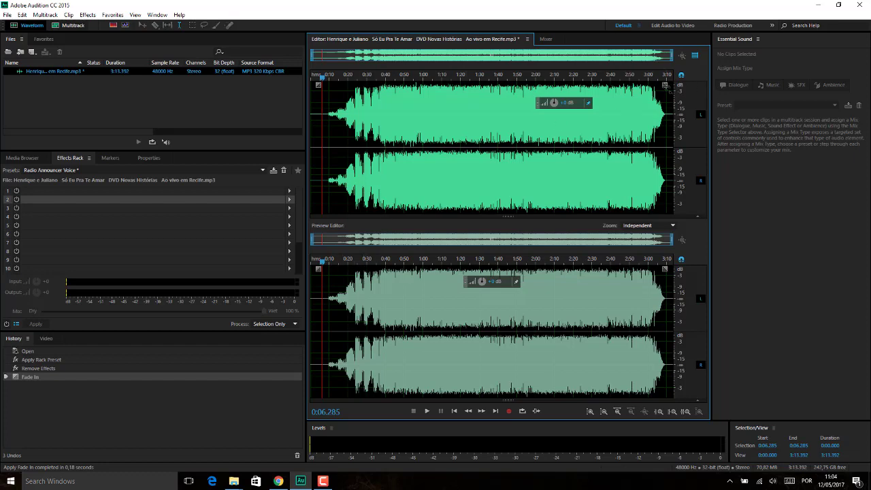
pyautogui.moveTo(665, 86); pyautogui.dragTo(645, 81)
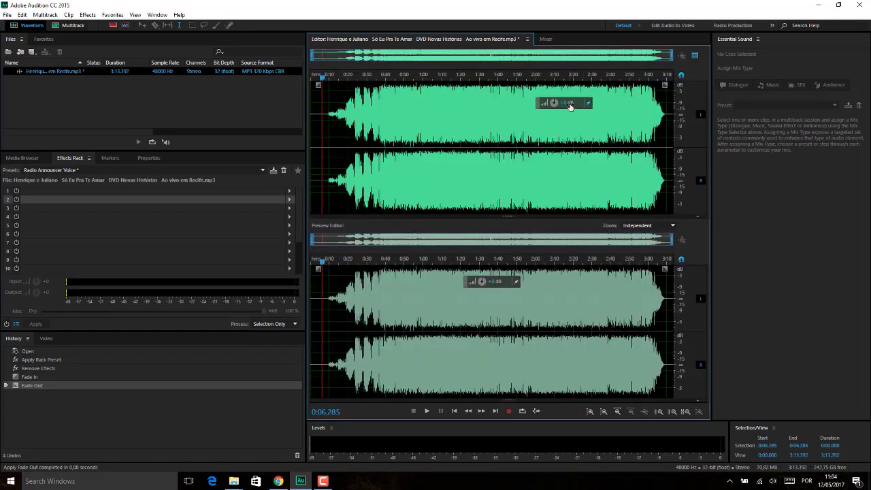
# Amplify the whole song slightly with the waveform's on-screen volume control.
pyautogui.moveTo(570, 107)
pyautogui.mouseDown()
pyautogui.moveTo(570, 117)
pyautogui.moveTo(570, 101)
pyautogui.mouseUp()
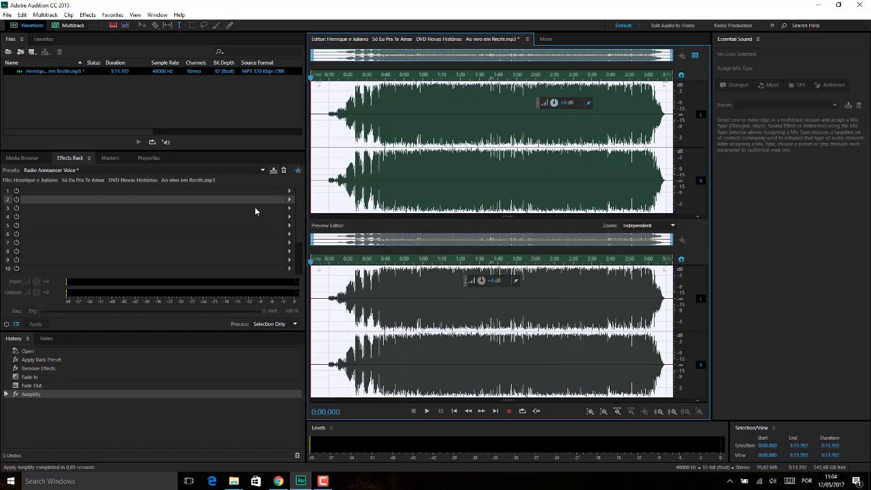
pyautogui.click(265, 169)
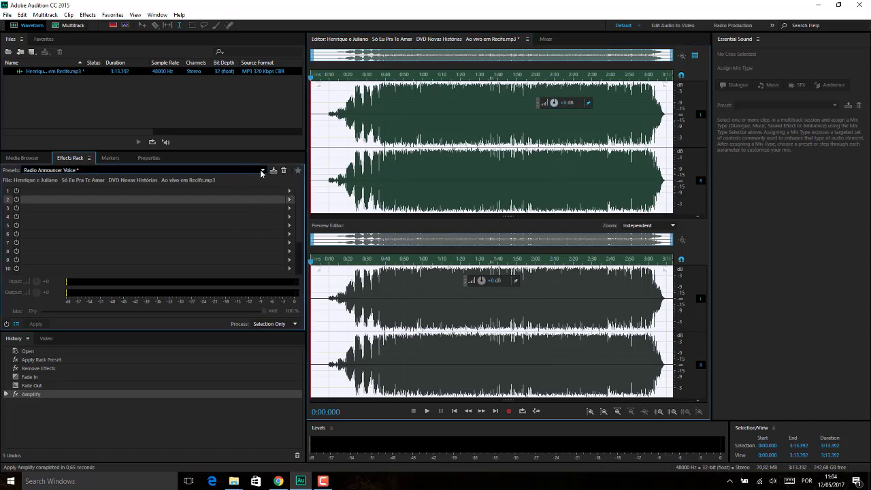
pyautogui.click(262, 171)
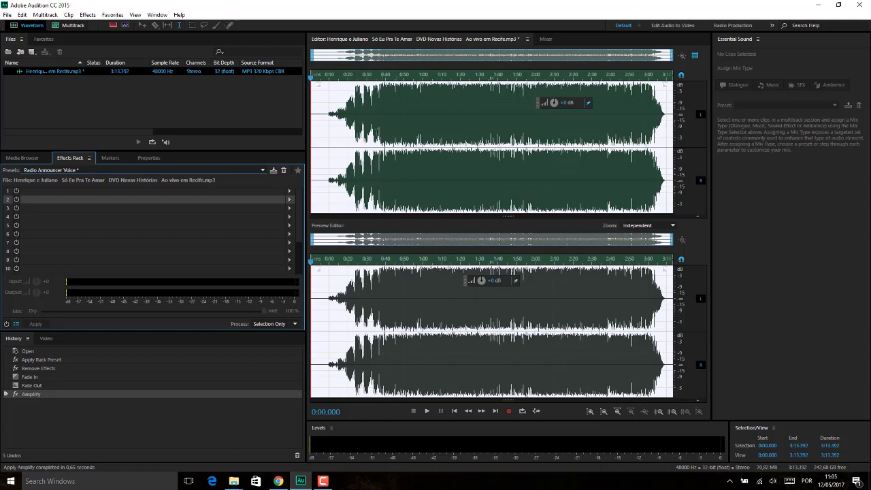
pyautogui.click(328, 185)
pyautogui.moveTo(326, 185); pyautogui.dragTo(299, 186)
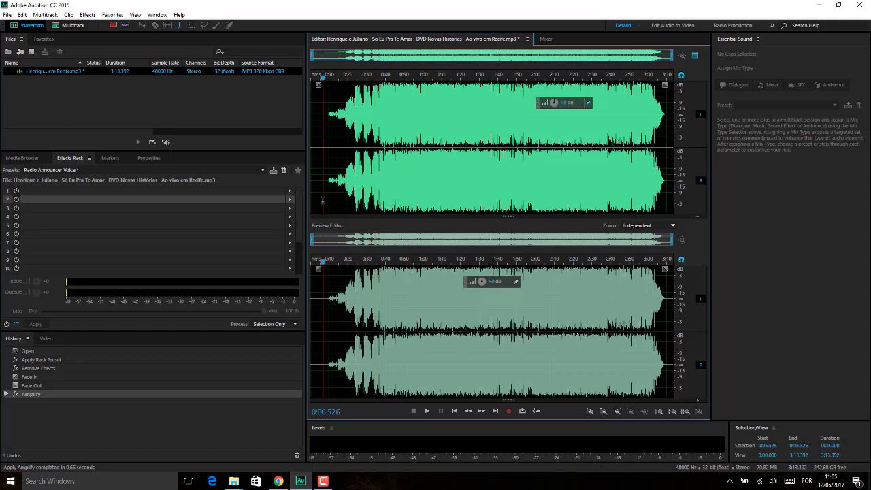
pyautogui.moveTo(323, 202); pyautogui.dragTo(307, 202)
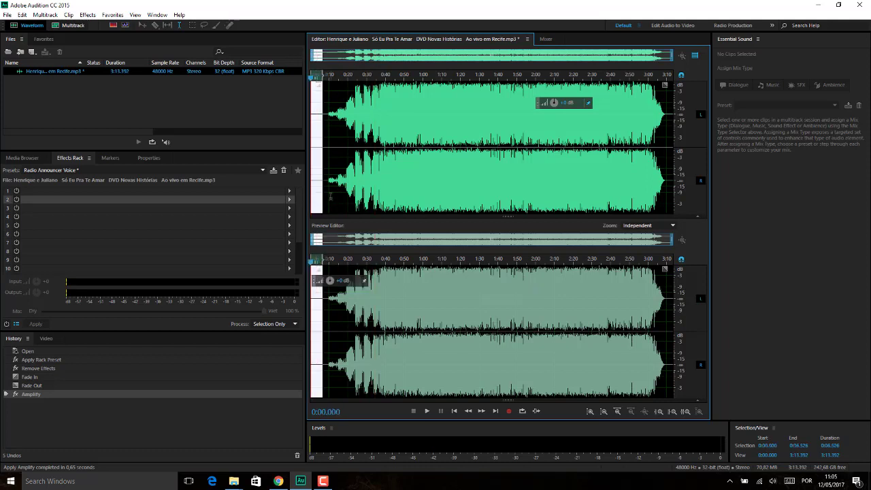
pyautogui.click(330, 197)
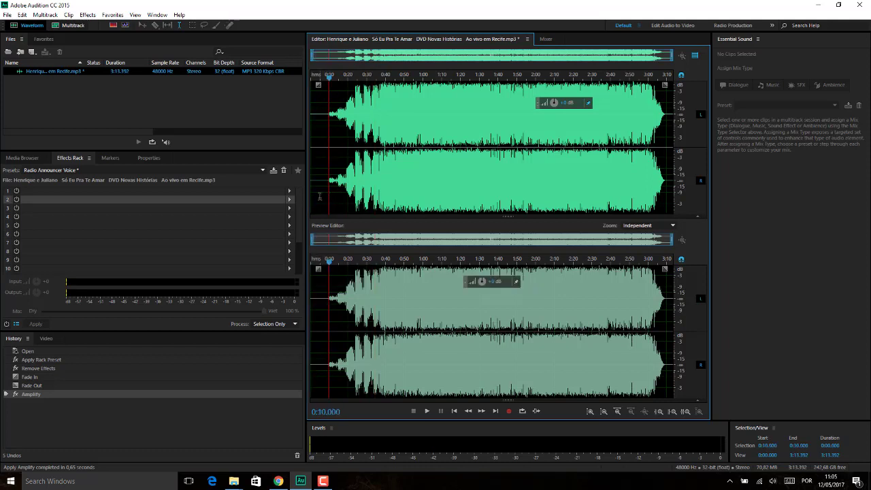